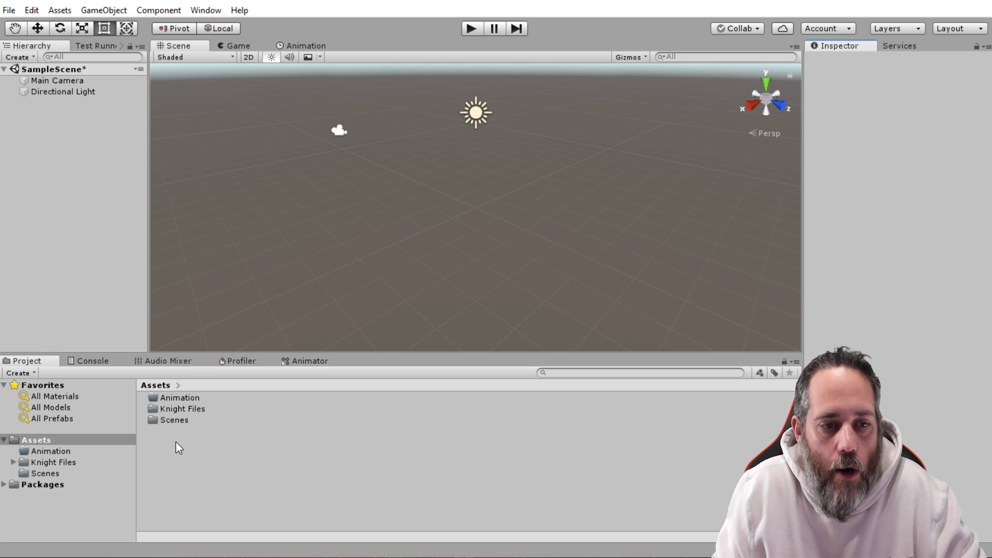
Reveal the project's Assets folder in the file explorer, open it and set its window beside the editor for comparison
{"action": "right_click", "coordinate": [175, 442]}
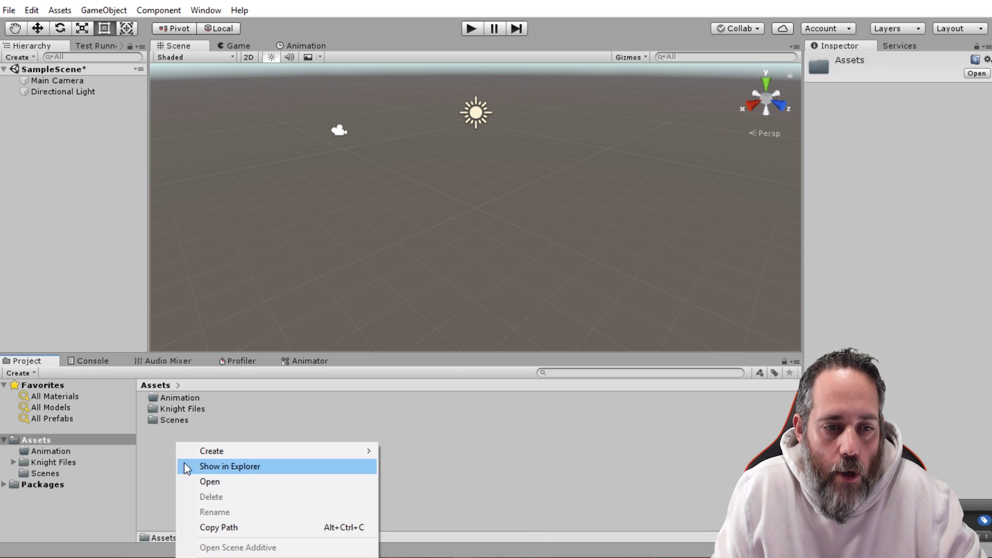
{"action": "left_click", "coordinate": [198, 466]}
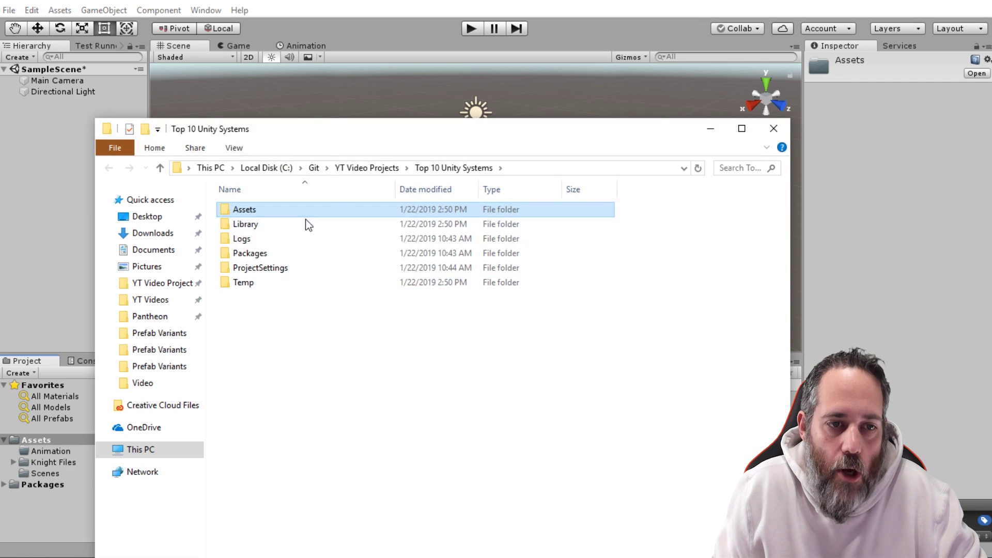
{"action": "double_click", "coordinate": [256, 210]}
{"action": "left_click_drag", "start_coordinate": [302, 117], "coordinate": [655, 100]}
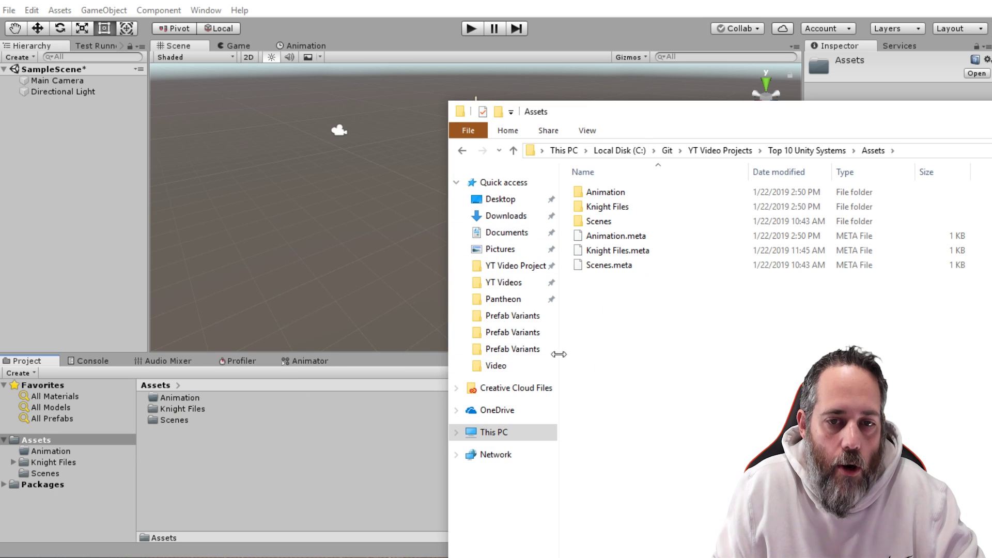
Open the Knight PNG folder inside Knight Files in the project assets
{"action": "double_click", "coordinate": [170, 408]}
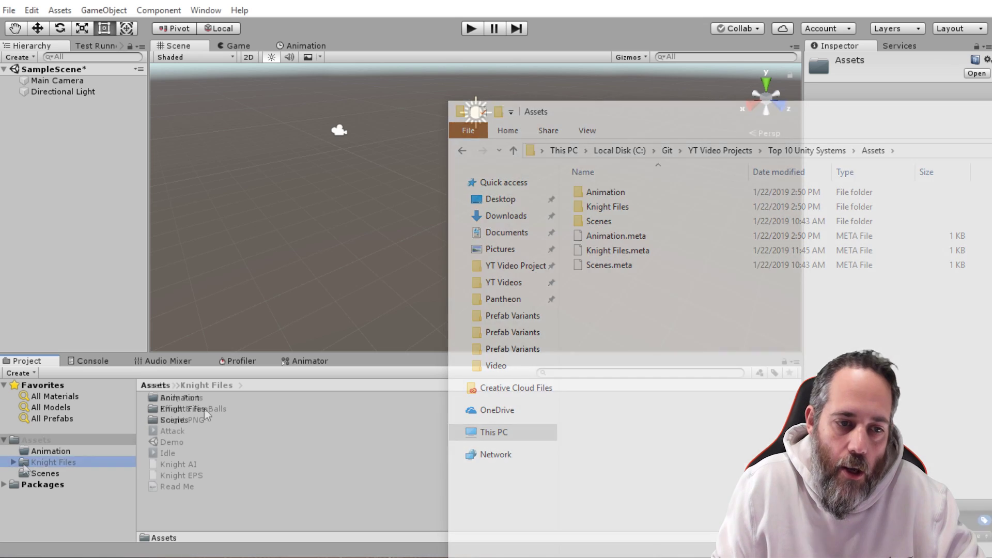
{"action": "left_click", "coordinate": [13, 461]}
{"action": "left_click", "coordinate": [39, 495]}
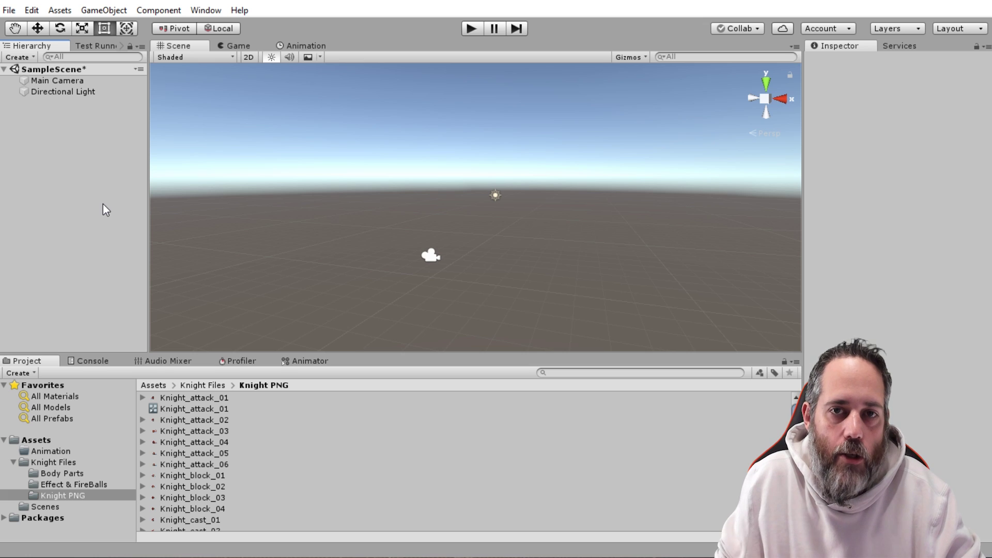
Inspect the Main Camera and Directional Light, and add the Knight_attack_01 sprite to SampleScene
{"action": "left_click", "coordinate": [43, 81]}
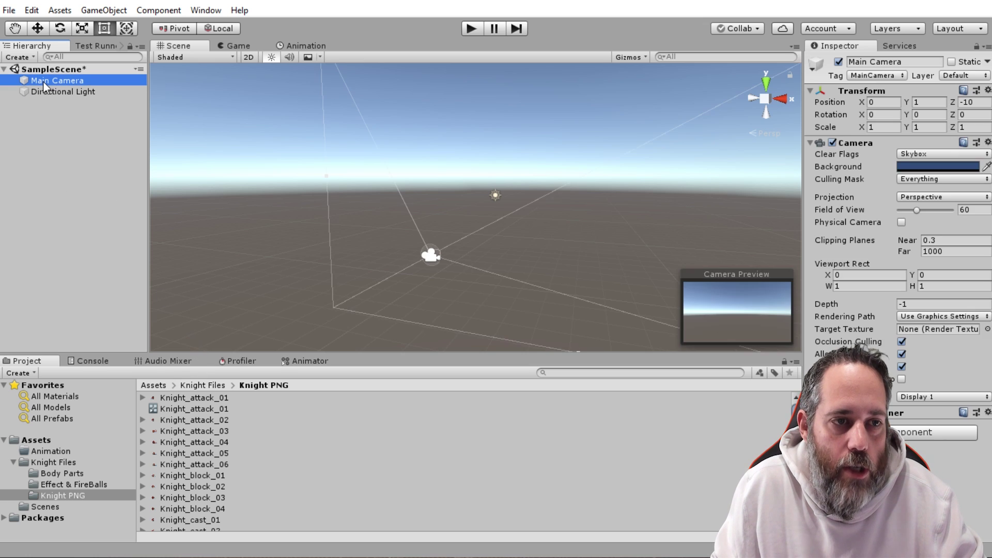
{"action": "left_click", "coordinate": [45, 92]}
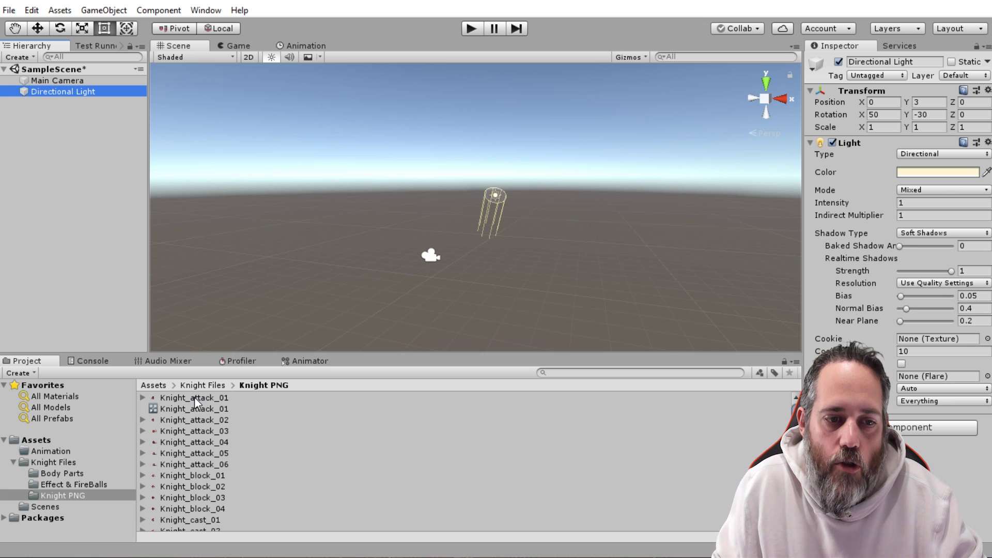
{"action": "left_click_drag", "start_coordinate": [70, 145], "coordinate": [38, 123]}
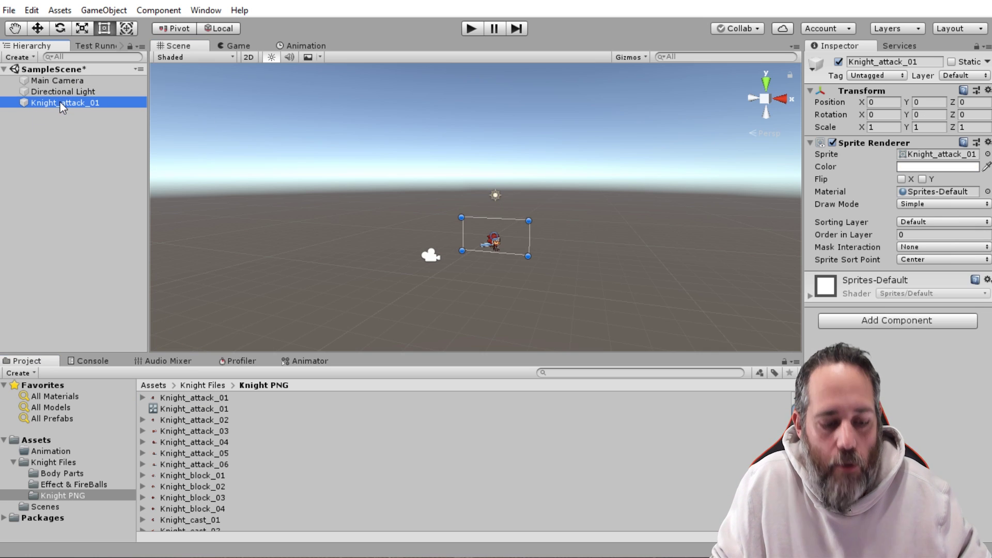
Nest a duplicate of Knight_attack_01 under the original and delete the duplicate
{"action": "key", "text": "ctrl+d"}
{"action": "left_click_drag", "start_coordinate": [61, 113], "coordinate": [70, 102]}
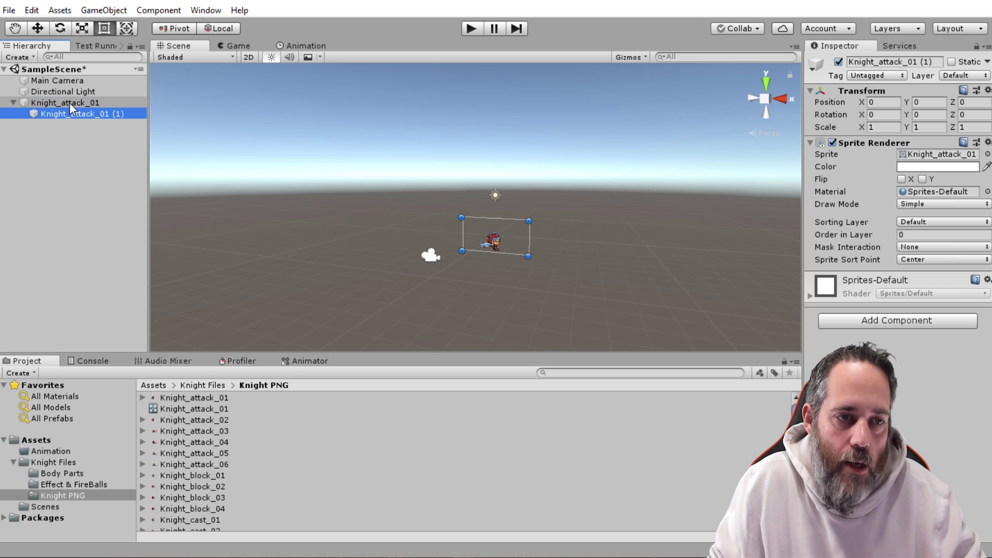
{"action": "key", "text": "Delete"}
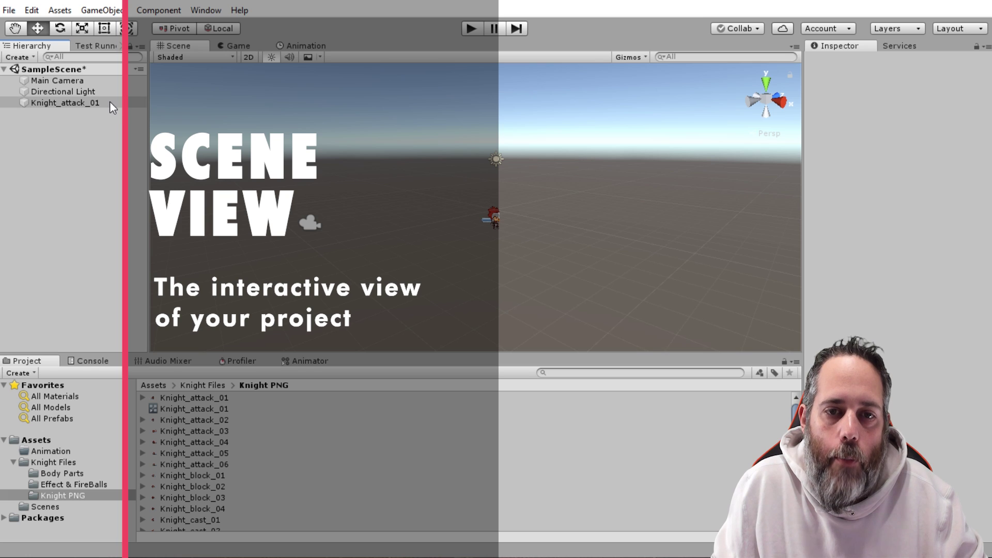
Transform Knight_attack_01 in the scene to about position X 0.52, Z -2.56, rotation Y -12.7 and uniform scale 2.11
{"action": "left_click", "coordinate": [69, 81]}
{"action": "left_click", "coordinate": [88, 103]}
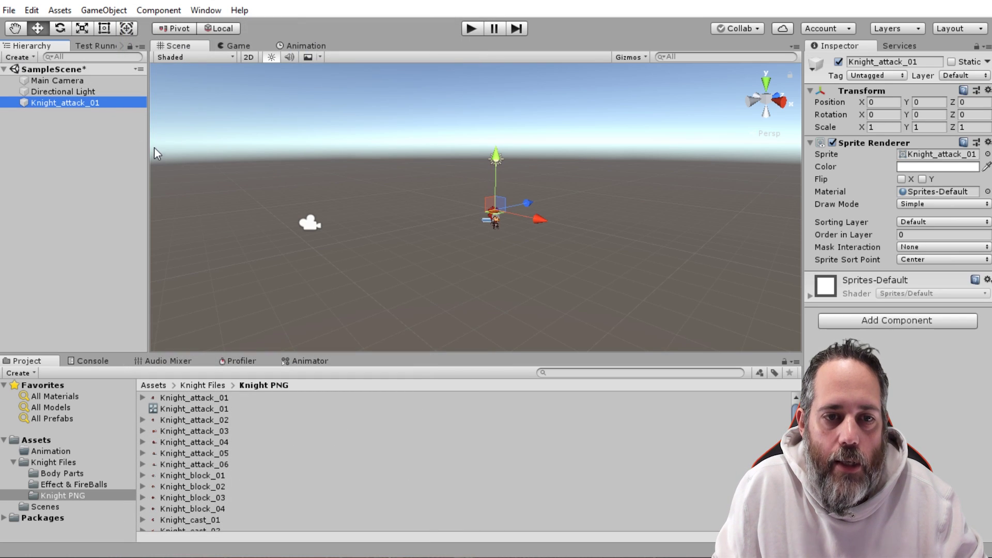
{"action": "left_click_drag", "start_coordinate": [493, 213], "coordinate": [529, 188]}
{"action": "key", "text": "r"}
{"action": "key", "text": "e"}
{"action": "left_click_drag", "start_coordinate": [476, 232], "coordinate": [705, 209]}
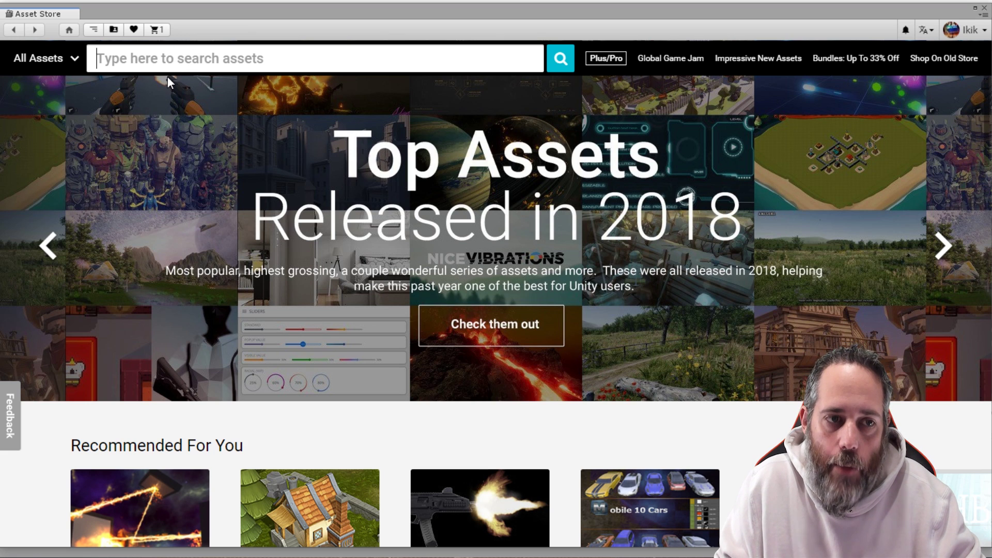
Browse the 2D Characters category in the Asset Store, limited to a price range of $0 - $0
{"action": "left_click", "coordinate": [75, 58]}
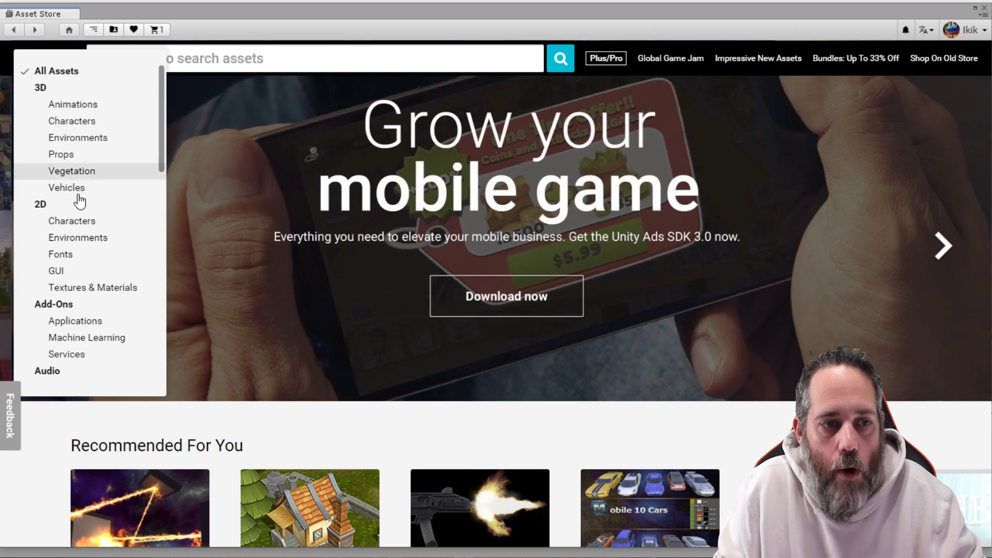
{"action": "left_click", "coordinate": [71, 221]}
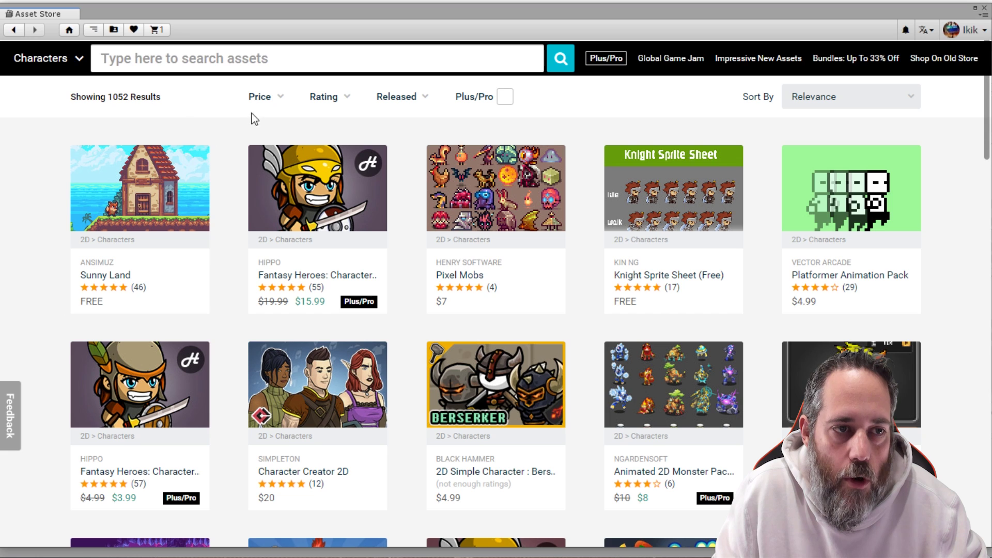
{"action": "left_click", "coordinate": [264, 101]}
{"action": "left_click_drag", "start_coordinate": [434, 199], "coordinate": [269, 200]}
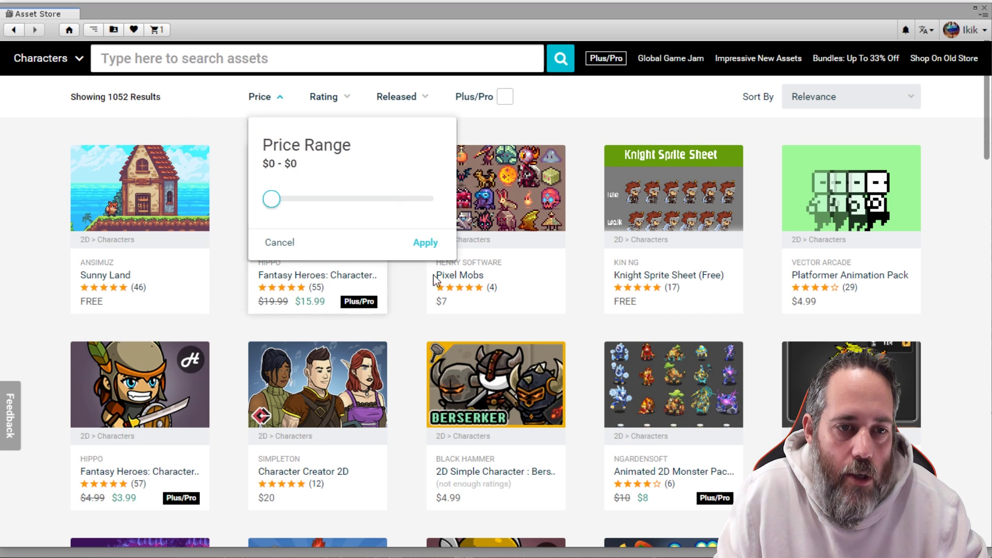
{"action": "left_click", "coordinate": [426, 243]}
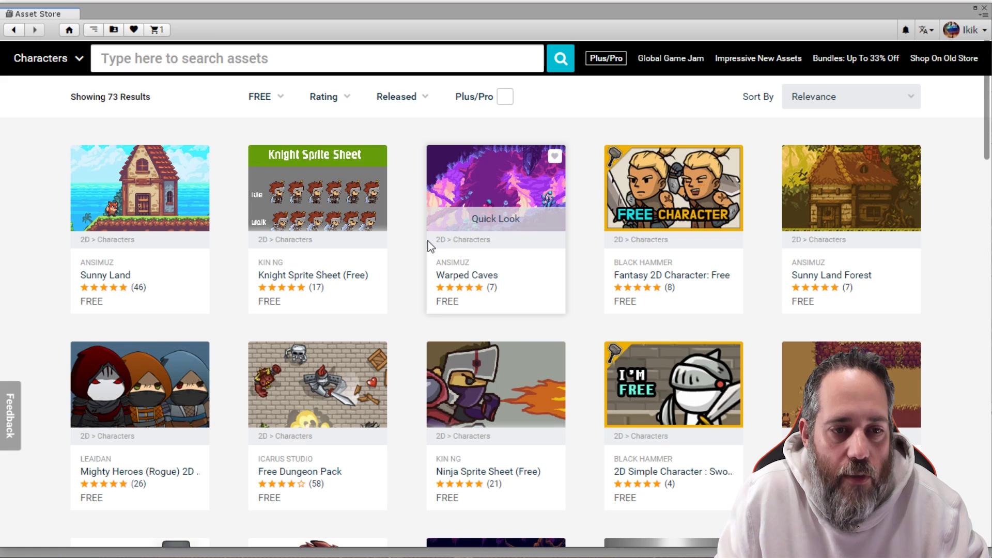
Open the Knight Sprite Sheet (Free) asset and import its package
{"action": "left_click", "coordinate": [327, 183]}
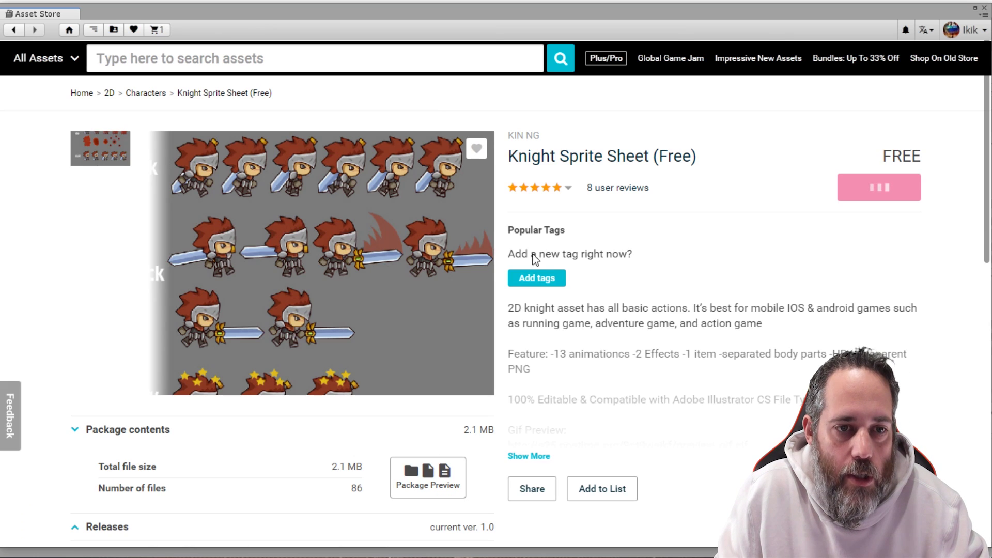
{"action": "left_click", "coordinate": [867, 229]}
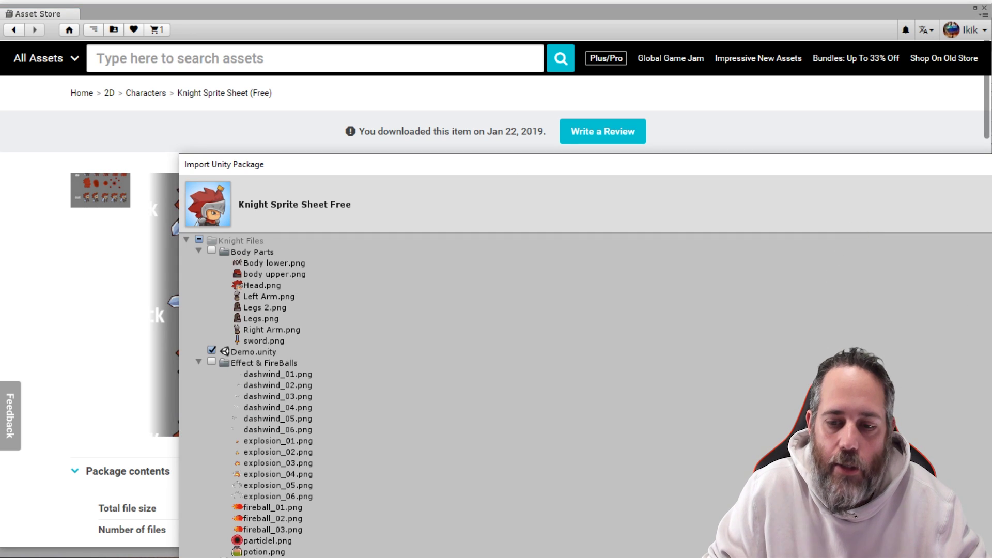
{"action": "key", "text": "Return"}
Search the Asset Store for "odin" and close the store window
{"action": "left_click", "coordinate": [466, 57]}
{"action": "type", "text": "odin"}
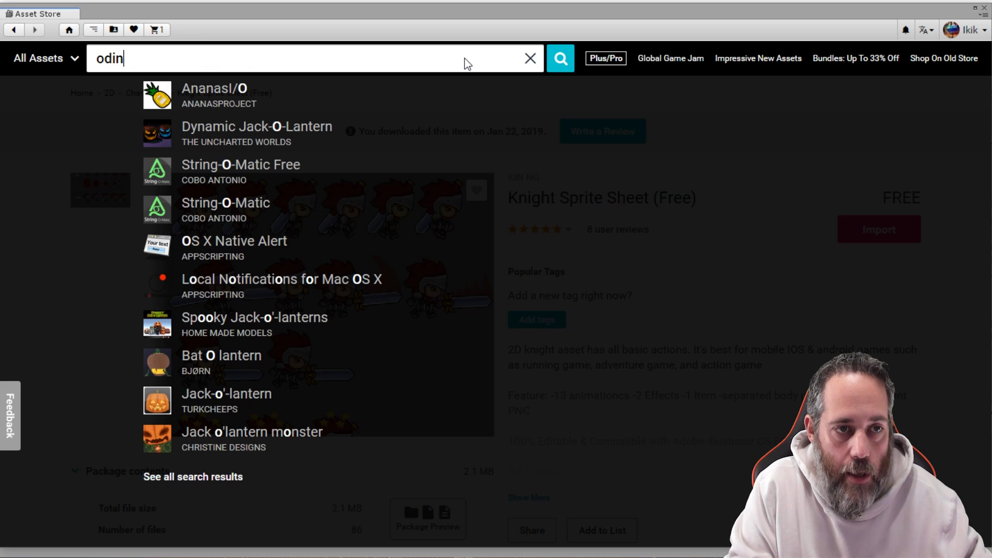
{"action": "key", "text": "Return"}
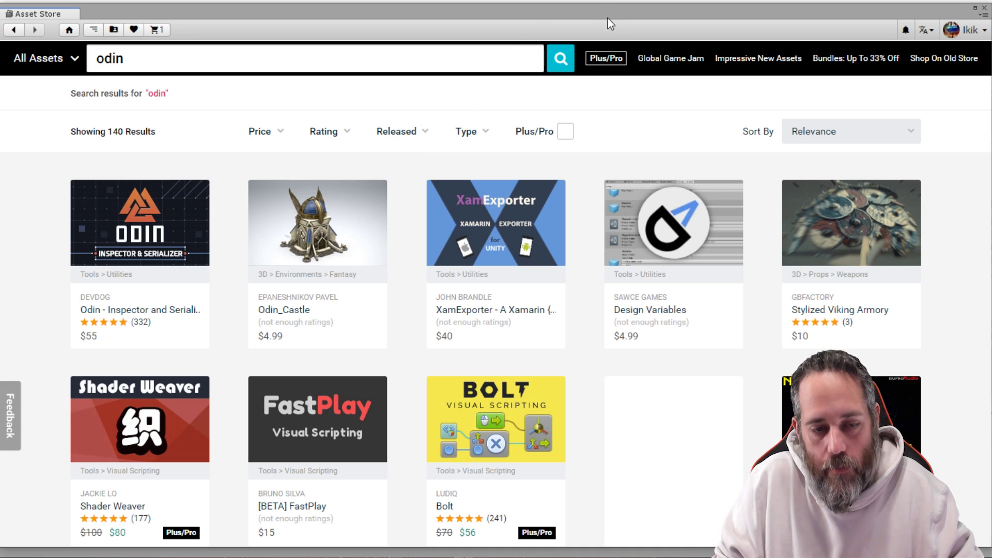
{"action": "left_click", "coordinate": [984, 7]}
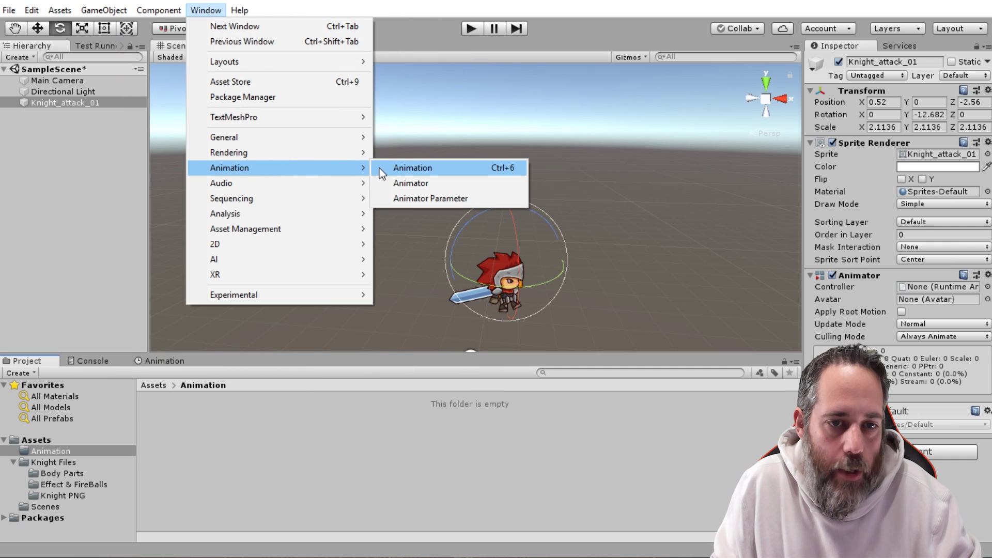
Open the Animation window and create an animation clip named Attack for Knight_attack_01
{"action": "left_click", "coordinate": [379, 169]}
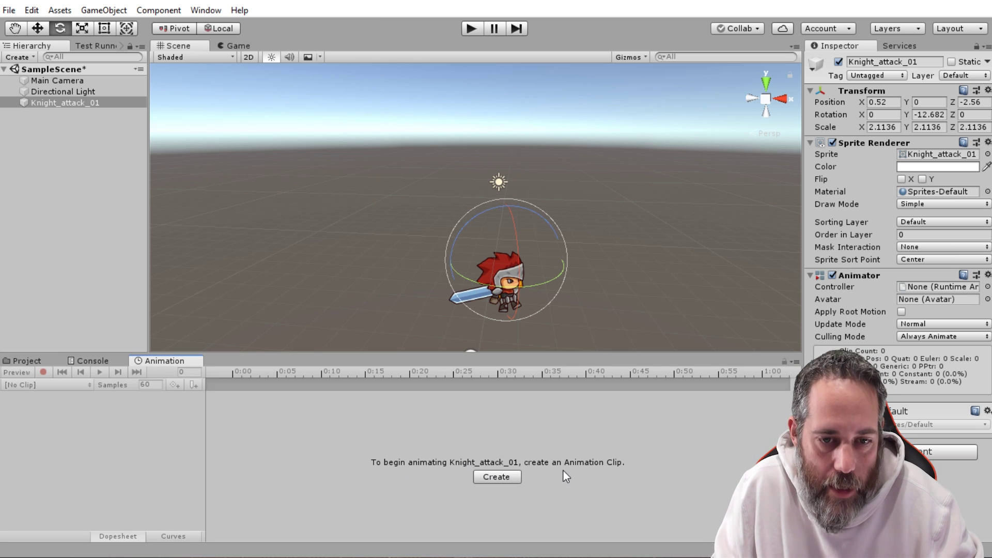
{"action": "left_click", "coordinate": [488, 479]}
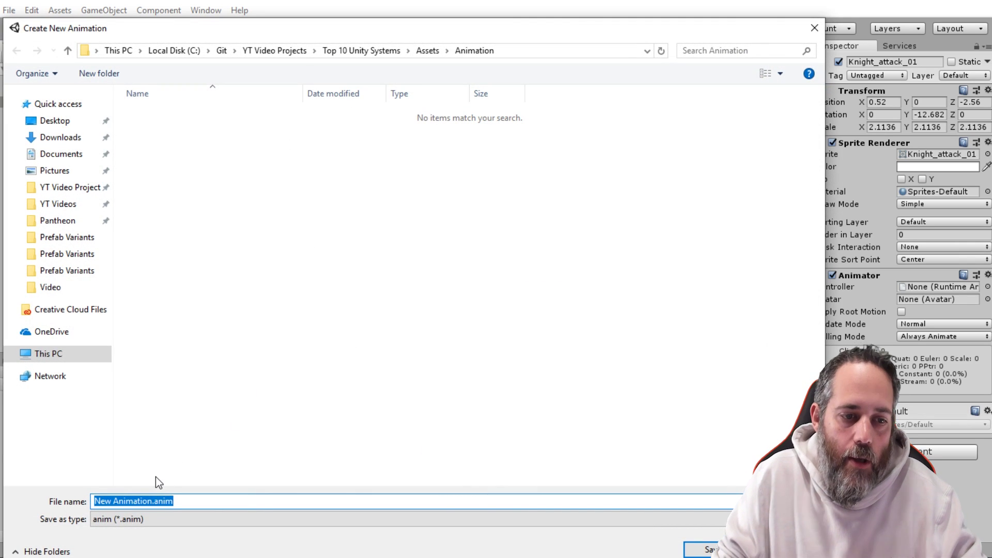
{"action": "type", "text": "Attack"}
{"action": "key", "text": "Return"}
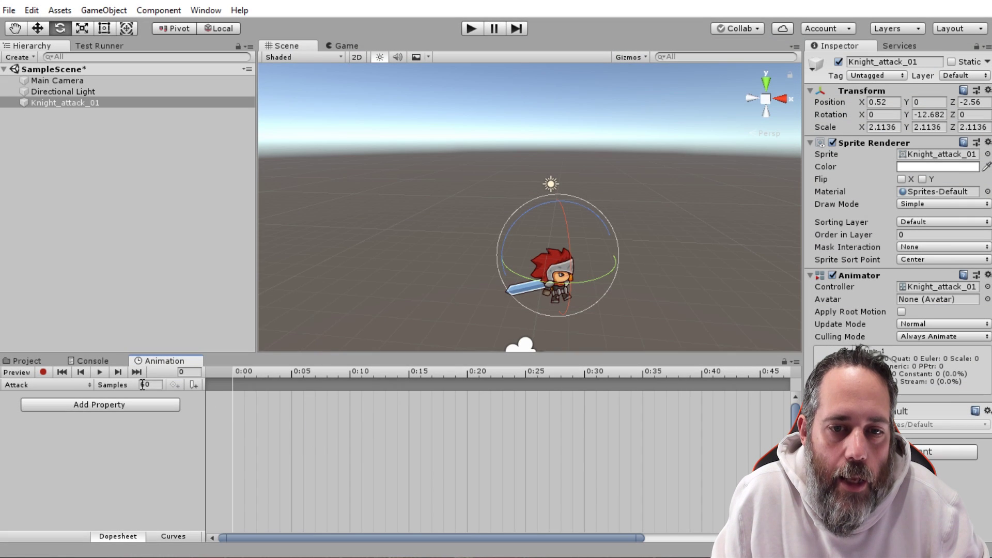
Dock the Project panel alongside the Hierarchy and open the Knight PNG folder
{"action": "left_click_drag", "start_coordinate": [41, 363], "coordinate": [30, 51]}
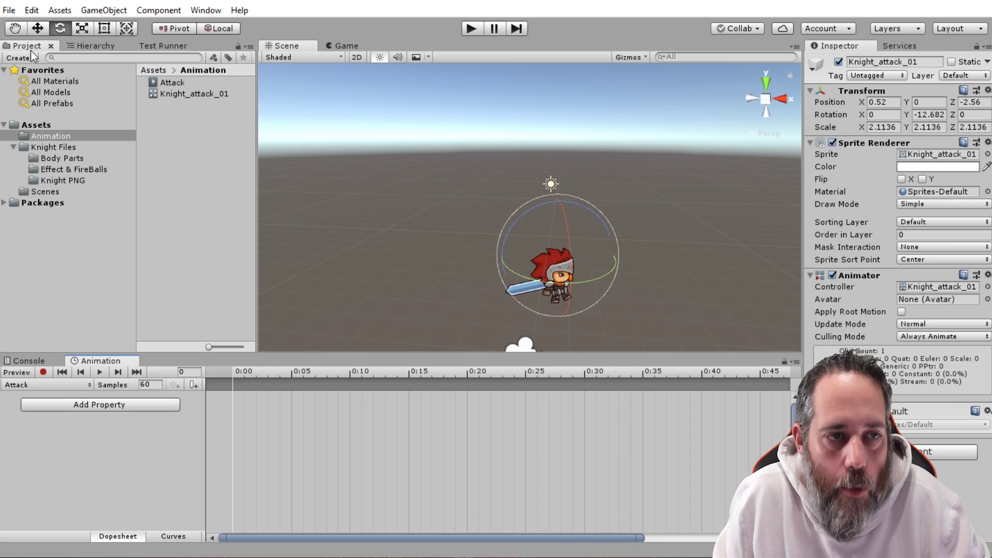
{"action": "left_click", "coordinate": [48, 179]}
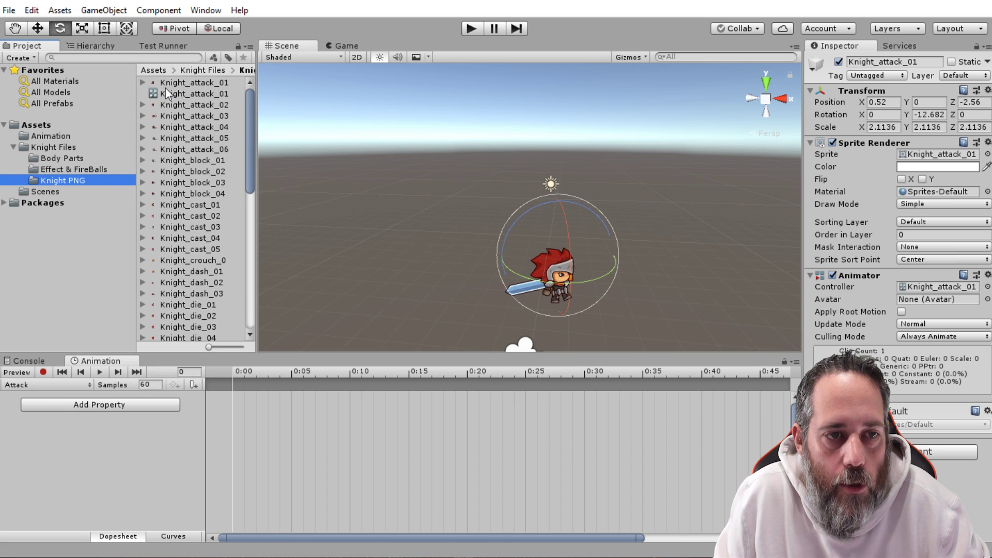
{"action": "left_click", "coordinate": [164, 82]}
{"action": "left_click", "coordinate": [188, 105]}
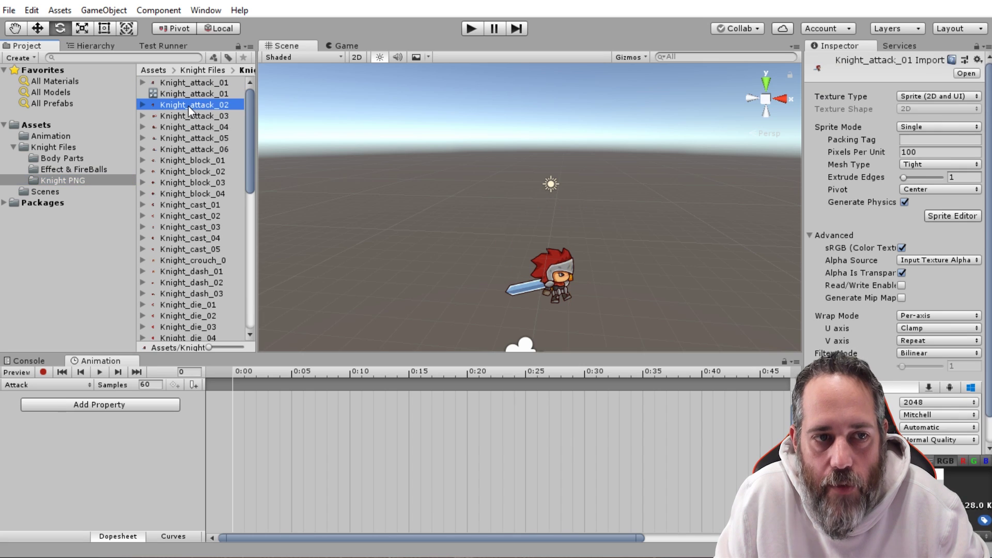
{"action": "left_click", "coordinate": [187, 115]}
{"action": "left_click", "coordinate": [184, 137]}
{"action": "key", "text": "F2"}
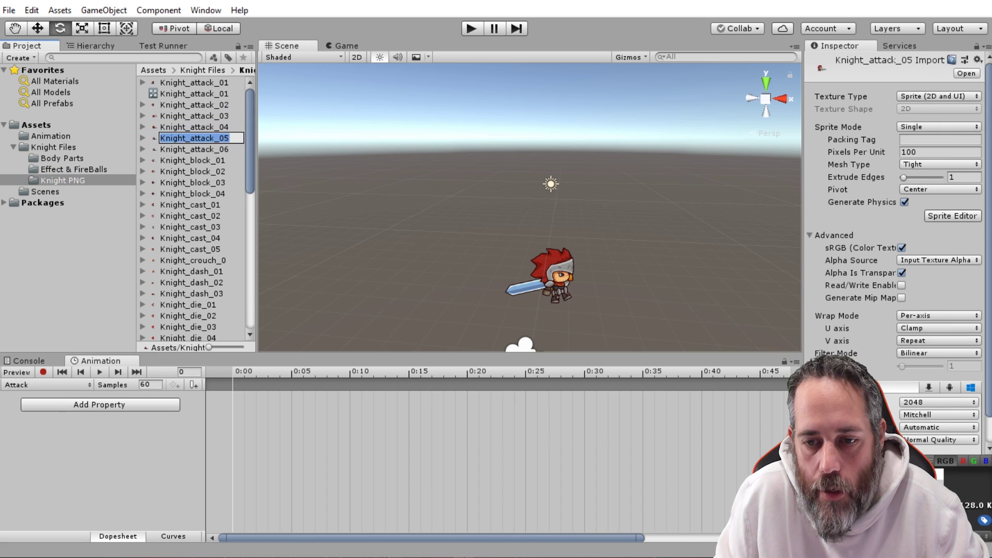
Add the sprite textures Knight_attack_01 through Knight_attack_06 together to the Attack clip's timeline as keyframes
{"action": "left_click", "coordinate": [194, 81]}
{"action": "left_click", "coordinate": [143, 82]}
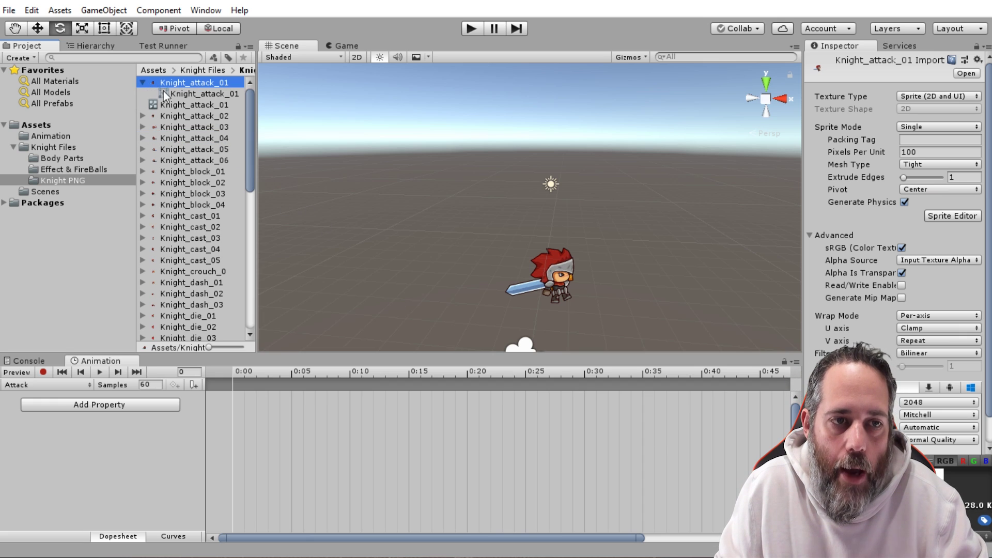
{"action": "left_click", "coordinate": [144, 83]}
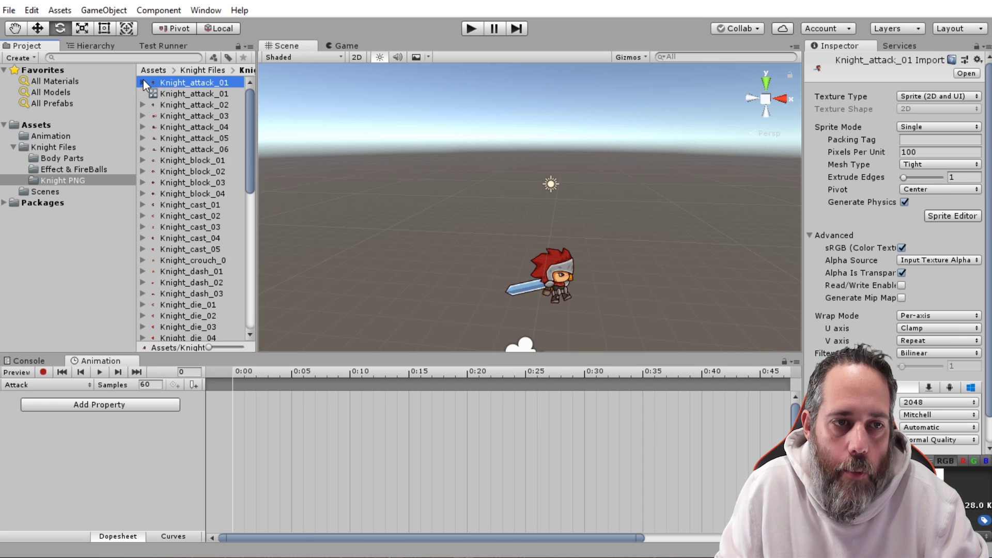
{"action": "left_click", "coordinate": [181, 104], "text": "ctrl"}
{"action": "left_click", "coordinate": [181, 115], "text": "ctrl"}
{"action": "left_click", "coordinate": [182, 126], "text": "ctrl"}
{"action": "left_click", "coordinate": [182, 138], "text": "ctrl"}
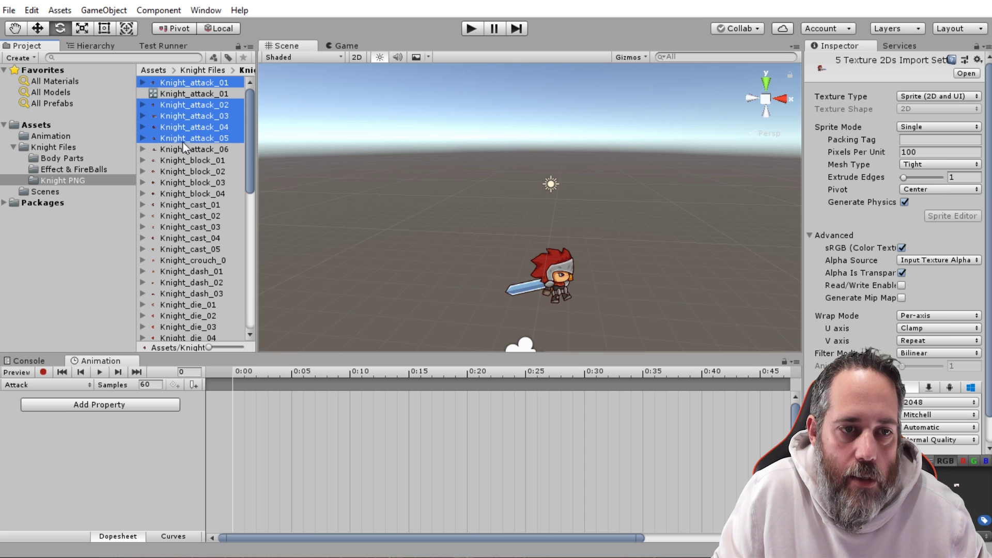
{"action": "left_click", "coordinate": [184, 147], "text": "ctrl"}
{"action": "left_click_drag", "start_coordinate": [183, 147], "coordinate": [231, 395]}
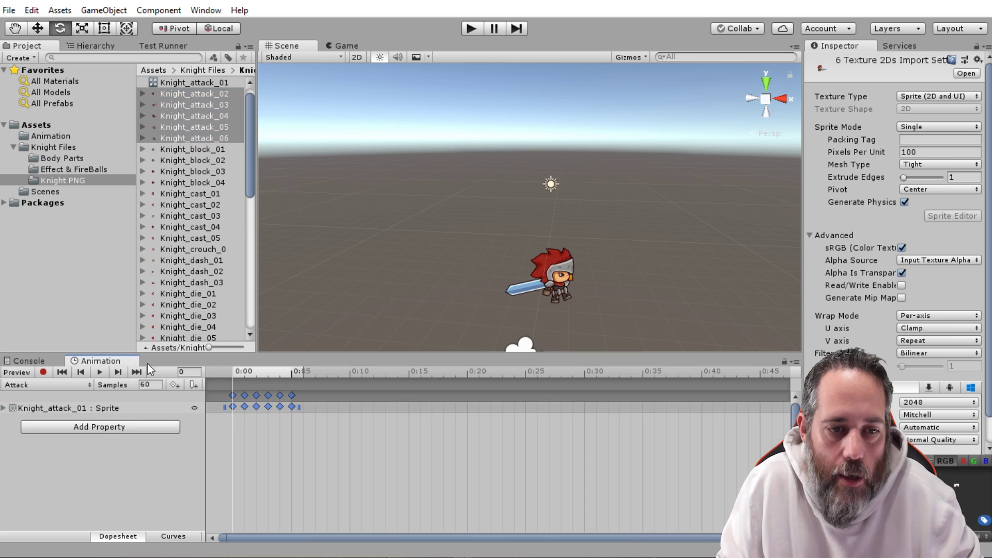
Play the Attack clip and stretch its sprite keyframes so the last one falls at about 0:48
{"action": "left_click", "coordinate": [101, 374]}
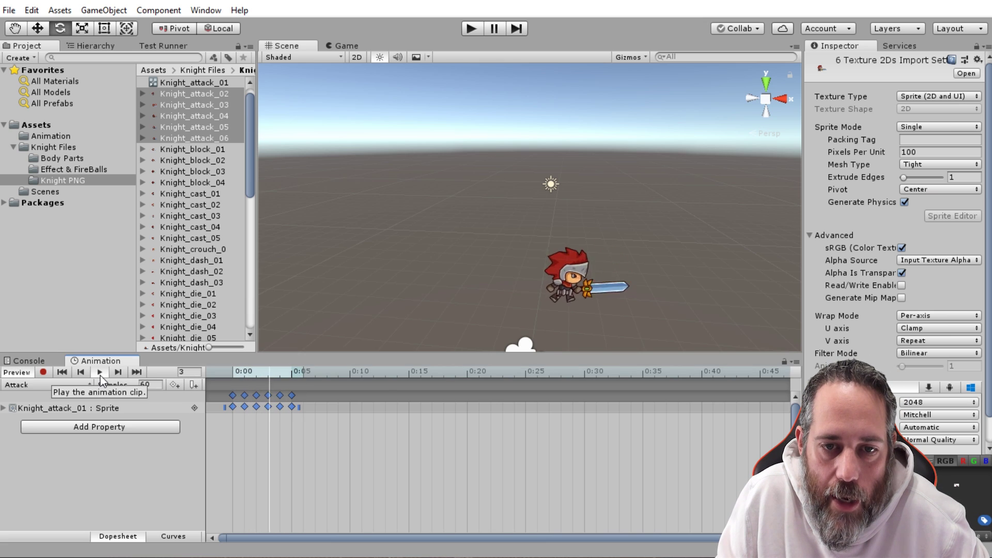
{"action": "left_click_drag", "start_coordinate": [299, 407], "coordinate": [790, 407]}
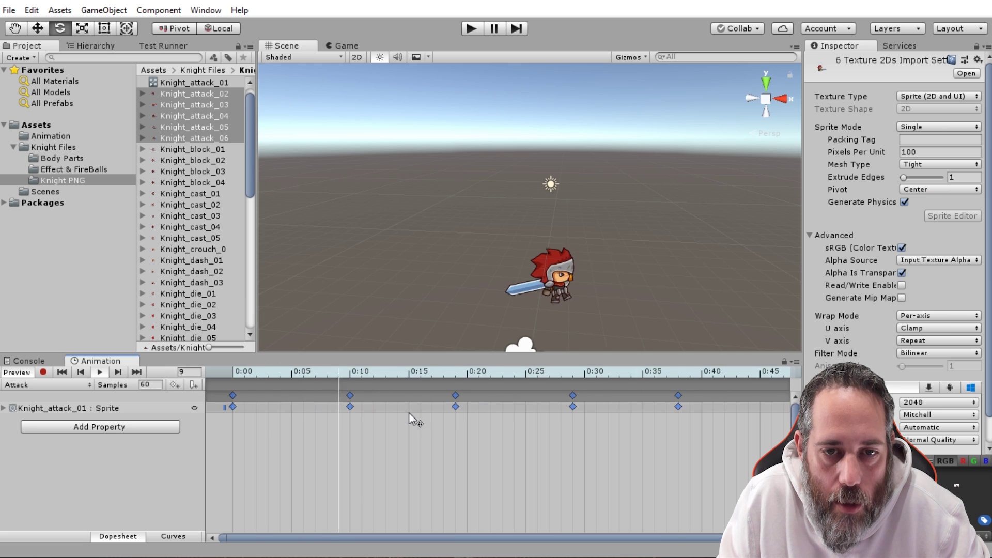
{"action": "scroll", "coordinate": [475, 457], "scroll_direction": "down", "scroll_amount": 3}
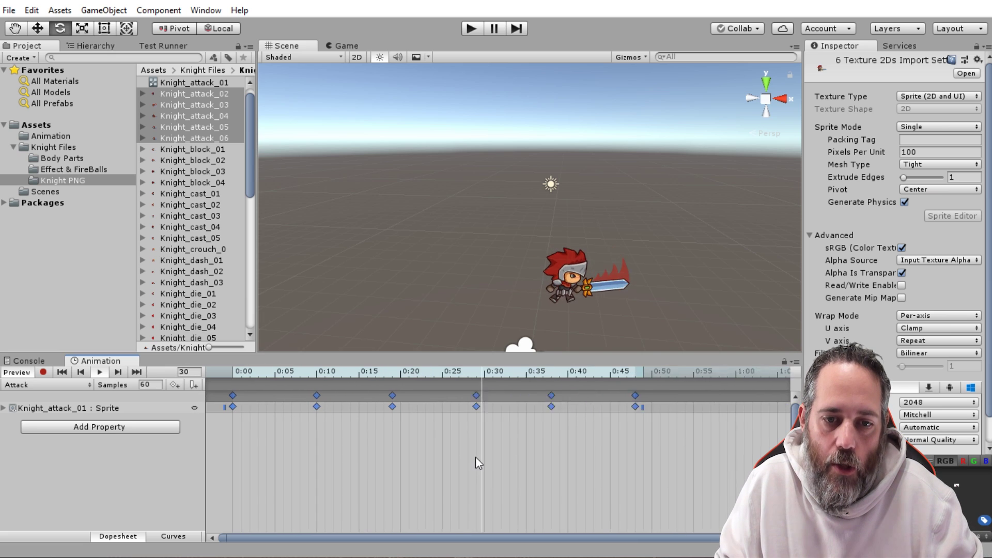
Compress the Attack clip's sprite keyframes so the last one falls at about 0:14
{"action": "left_click_drag", "start_coordinate": [623, 406], "coordinate": [354, 398]}
{"action": "left_click_drag", "start_coordinate": [354, 398], "coordinate": [354, 398]}
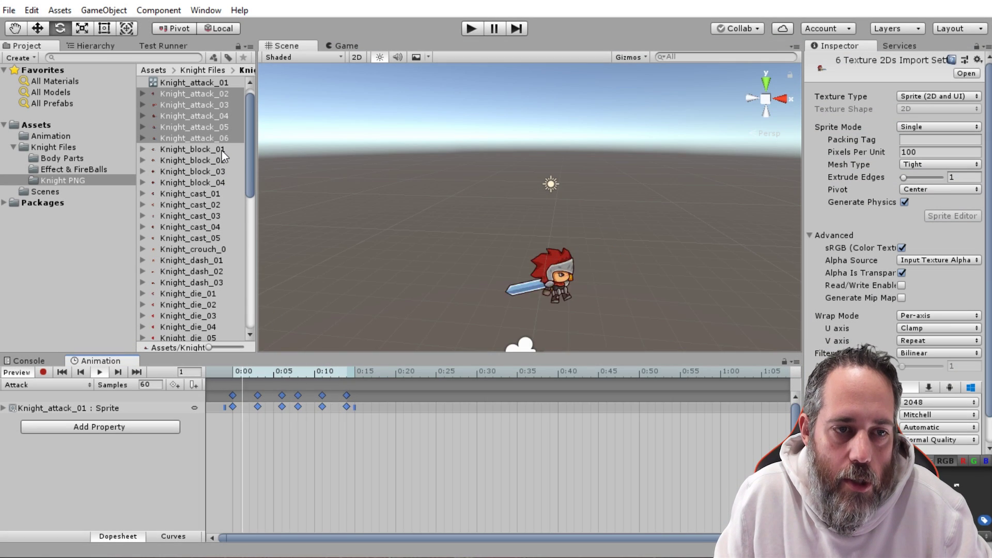
Create a new animation clip named Idle for the knight
{"action": "left_click", "coordinate": [26, 384]}
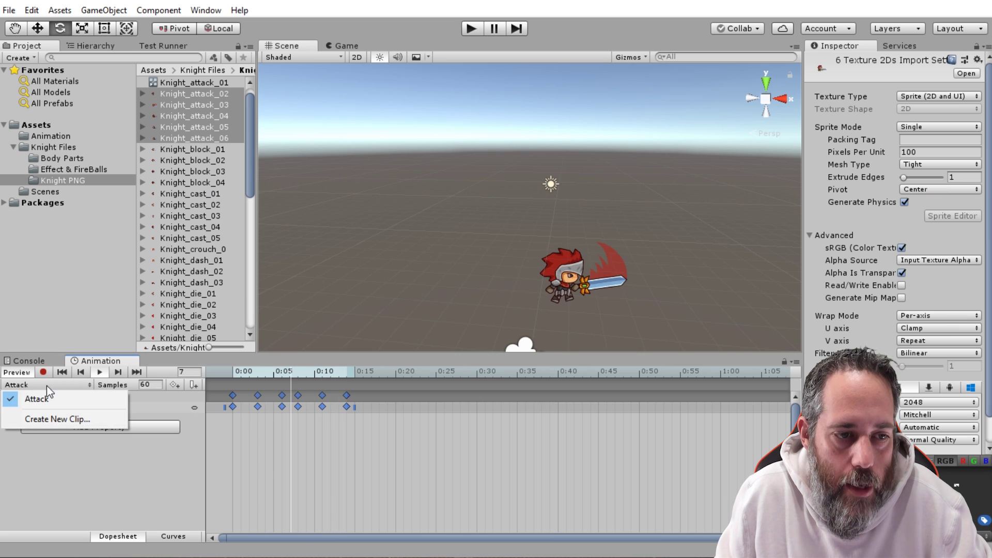
{"action": "left_click", "coordinate": [32, 422]}
{"action": "type", "text": "Idle"}
{"action": "key", "text": "Return"}
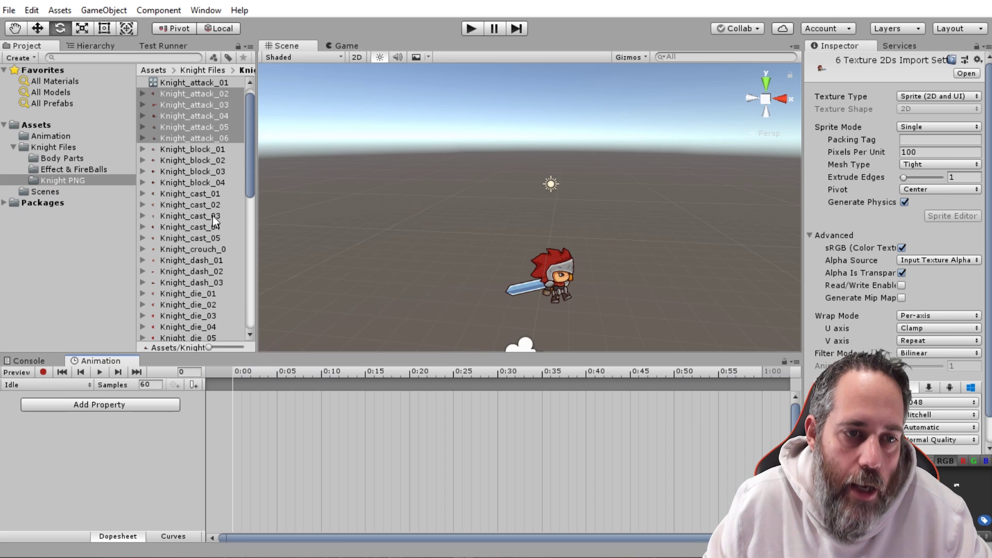
Add the sprite textures Knight_idle_01 through Knight_idle_06 together to the start of the Idle clip's timeline
{"action": "scroll", "coordinate": [210, 258], "scroll_direction": "down", "scroll_amount": 5}
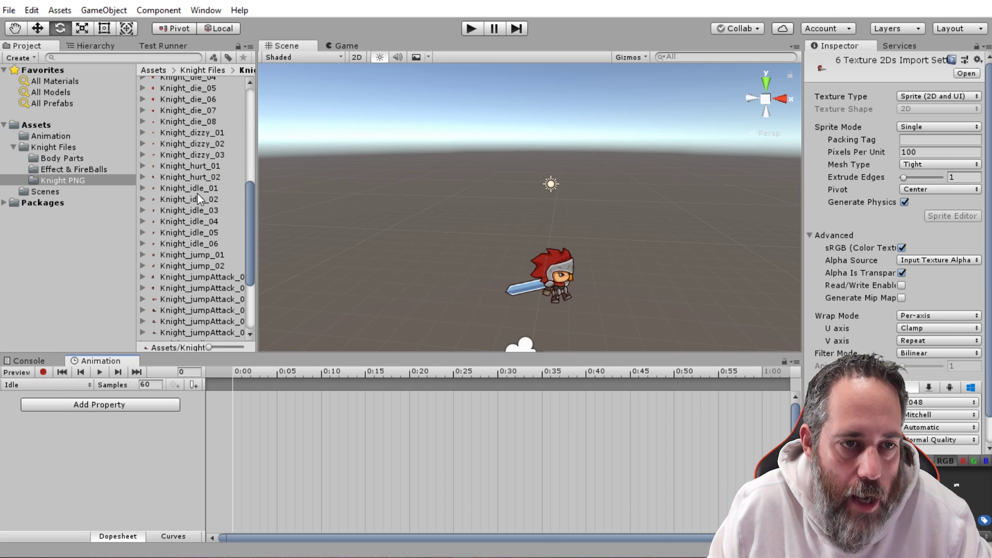
{"action": "left_click", "coordinate": [197, 188]}
{"action": "left_click", "coordinate": [193, 241], "text": "shift"}
{"action": "left_click_drag", "start_coordinate": [190, 187], "coordinate": [233, 407]}
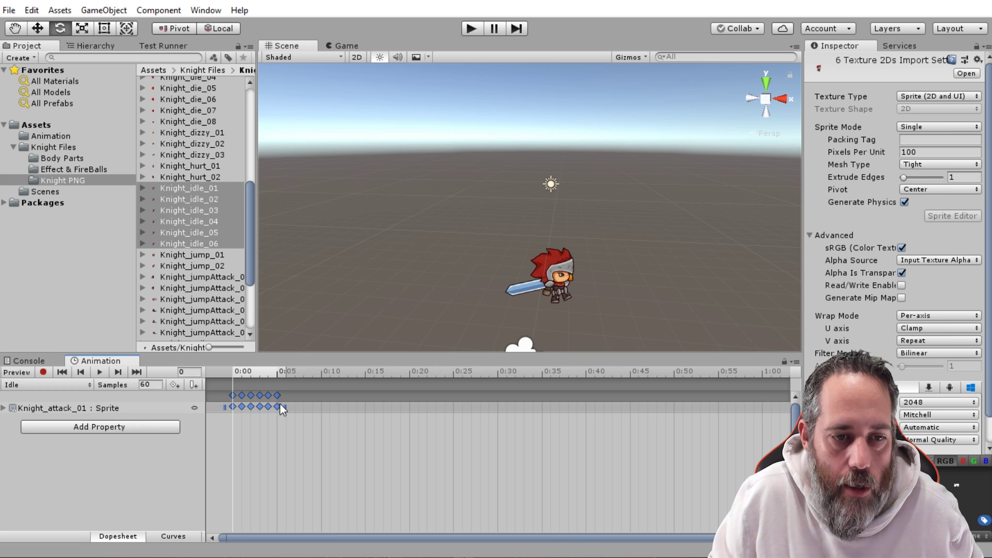
Stretch the Idle clip's keyframes so the last one falls at about 0:21 and play the clip
{"action": "left_click_drag", "start_coordinate": [307, 409], "coordinate": [423, 407]}
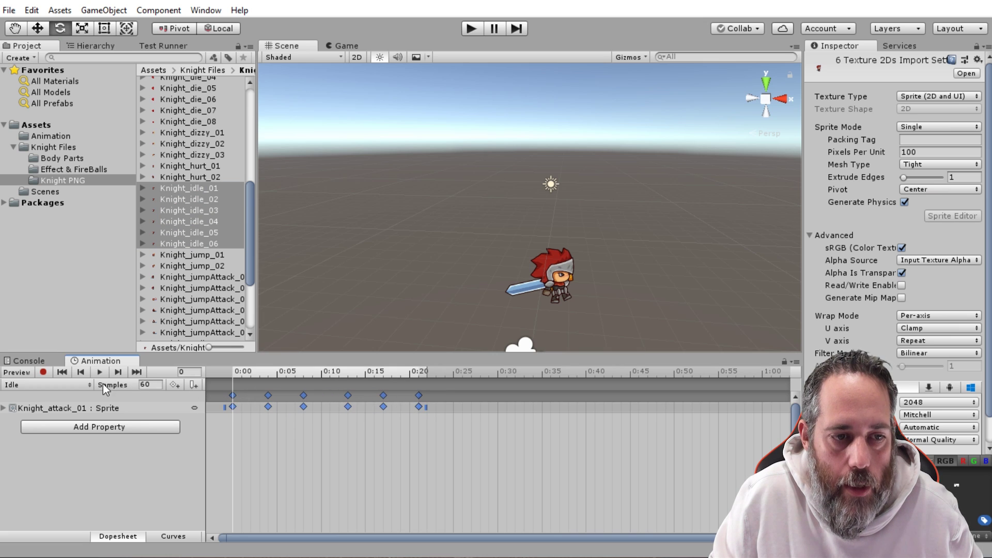
{"action": "left_click", "coordinate": [100, 372]}
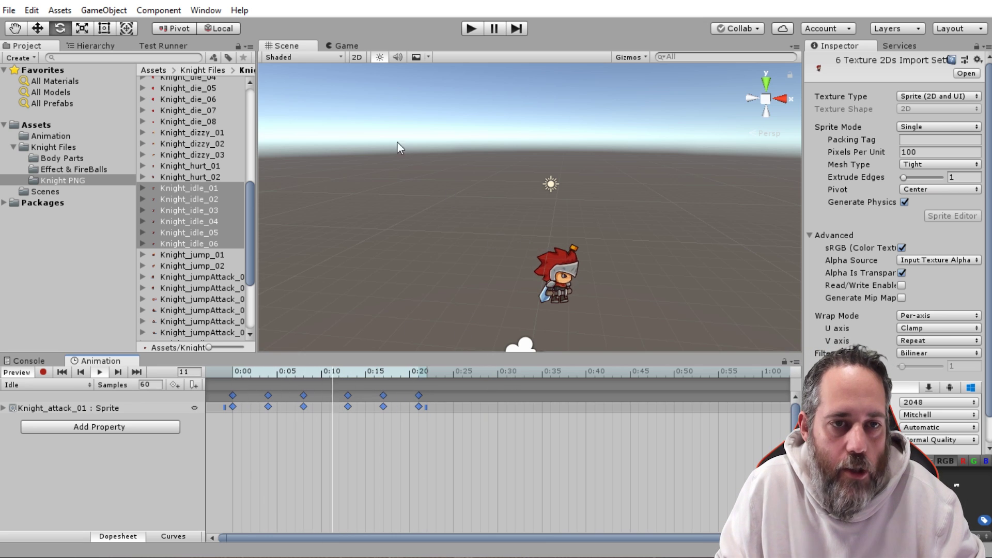
Open the Knight_attack_01 animator controller from the knight's Animator component
{"action": "left_click", "coordinate": [213, 13]}
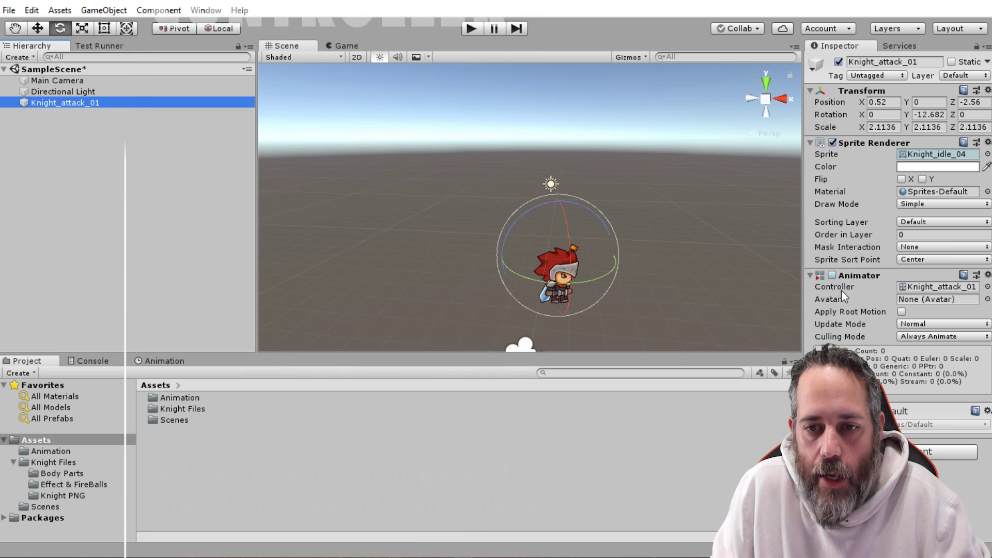
{"action": "double_click", "coordinate": [921, 286]}
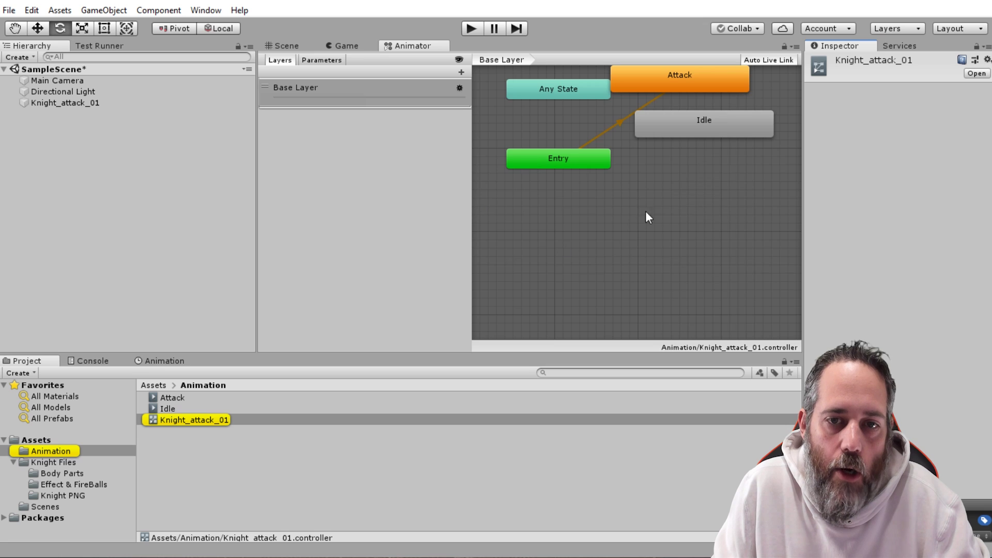
{"action": "left_click", "coordinate": [697, 200]}
{"action": "left_click", "coordinate": [207, 10]}
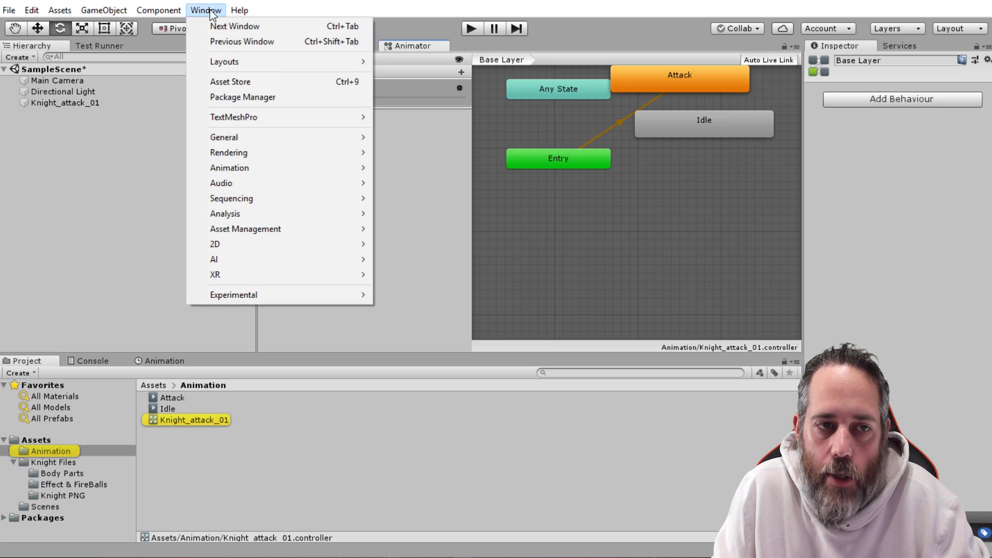
{"action": "mouse_move", "coordinate": [233, 168]}
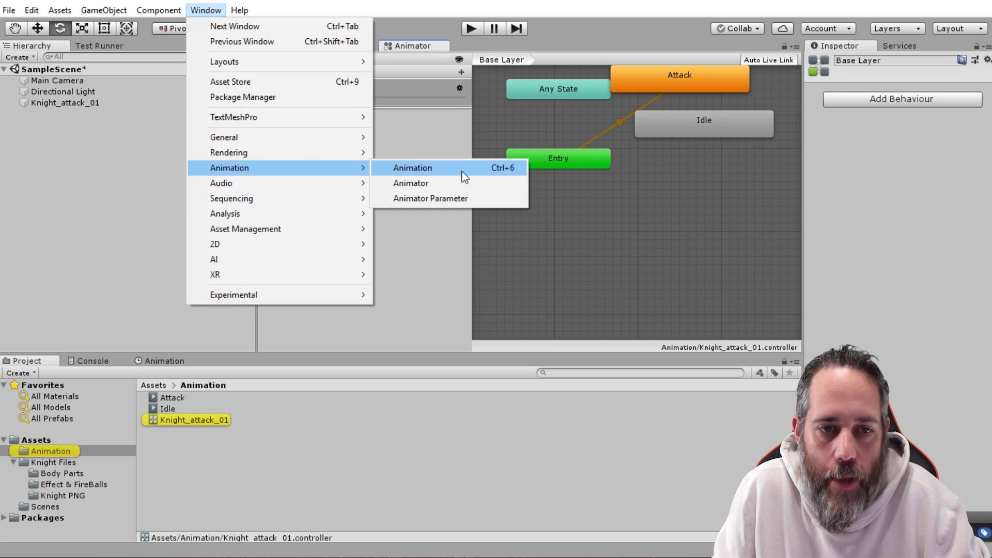
{"action": "left_click", "coordinate": [592, 202]}
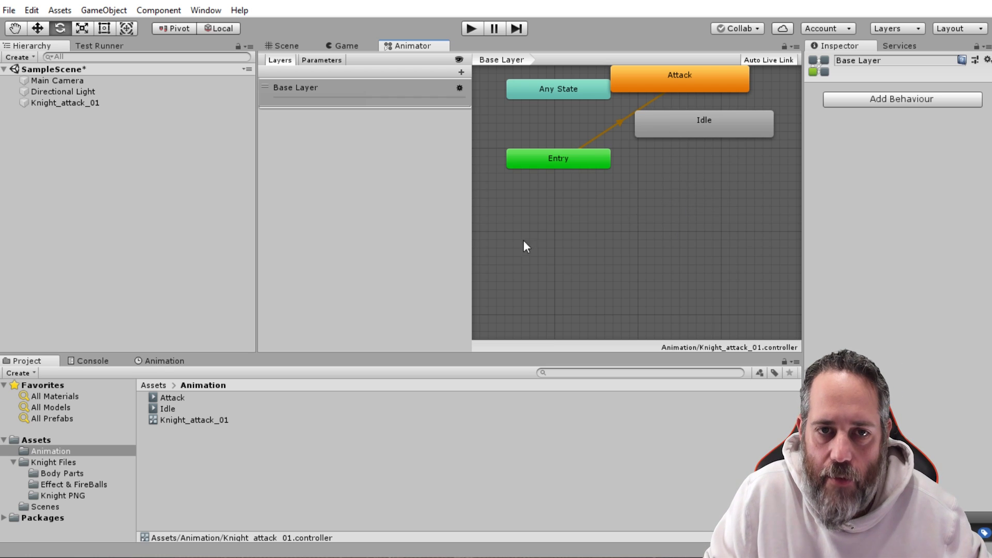
Set the Idle state as the Base Layer's default state and place it level with Entry
{"action": "key", "text": "alt"}
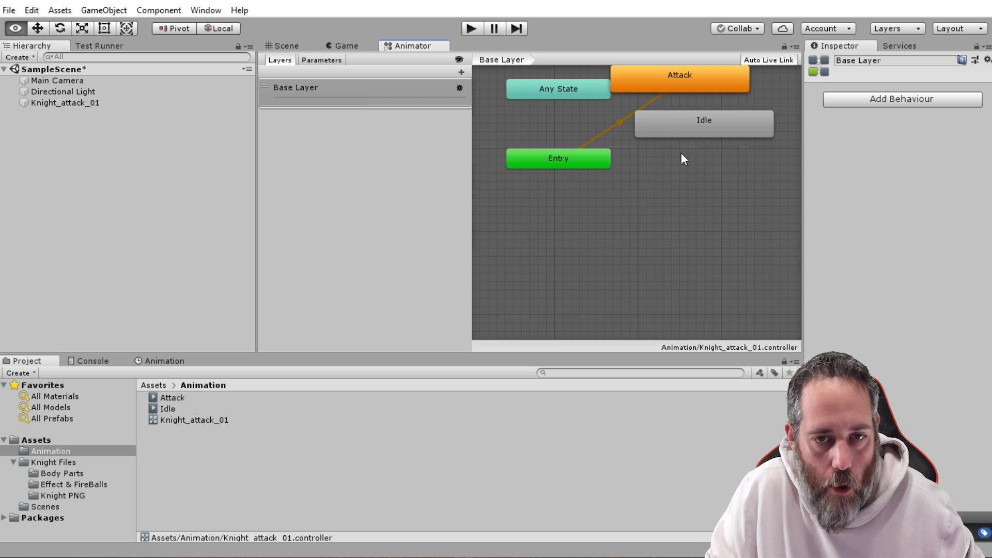
{"action": "left_click_drag", "start_coordinate": [727, 195], "coordinate": [799, 144], "text": "alt"}
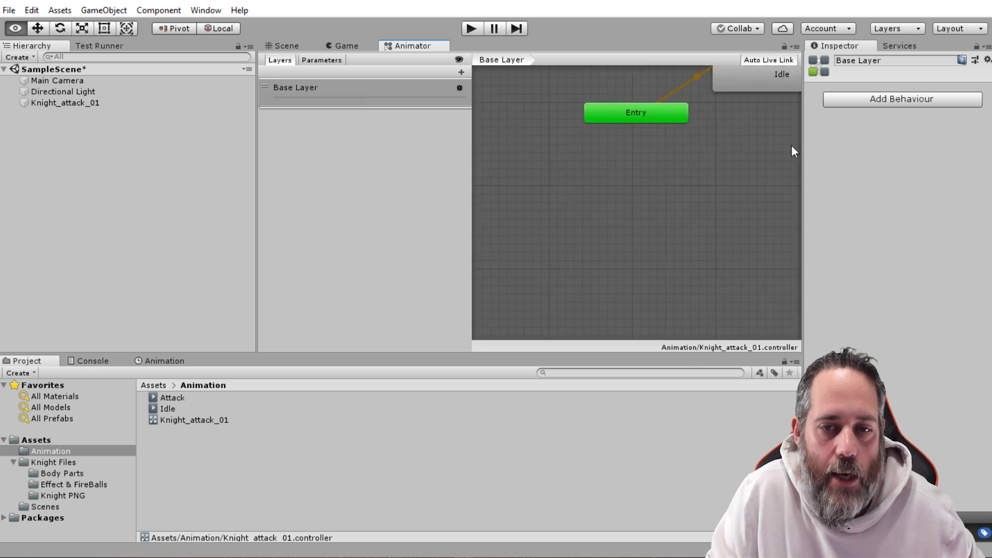
{"action": "key", "text": "a"}
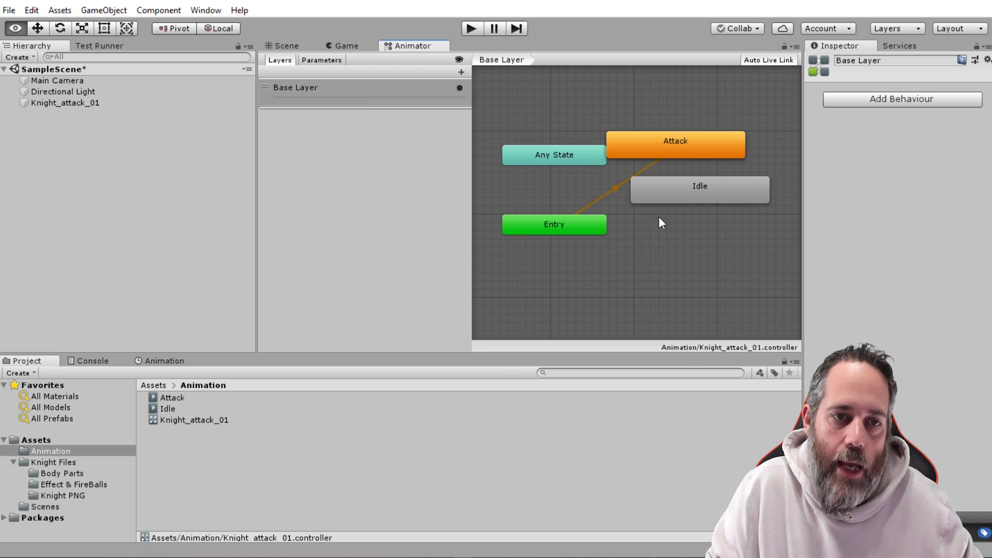
{"action": "left_click", "coordinate": [674, 187]}
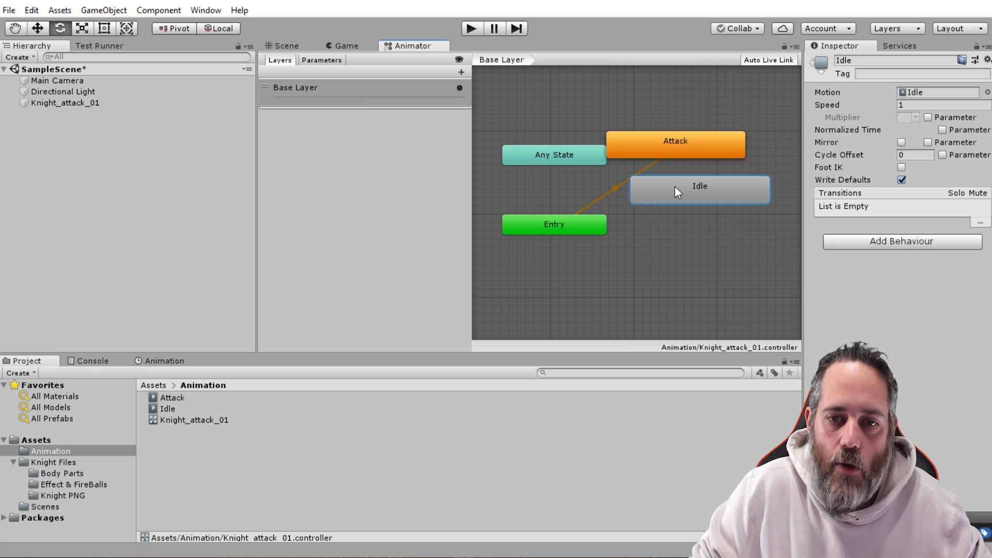
{"action": "right_click", "coordinate": [674, 187]}
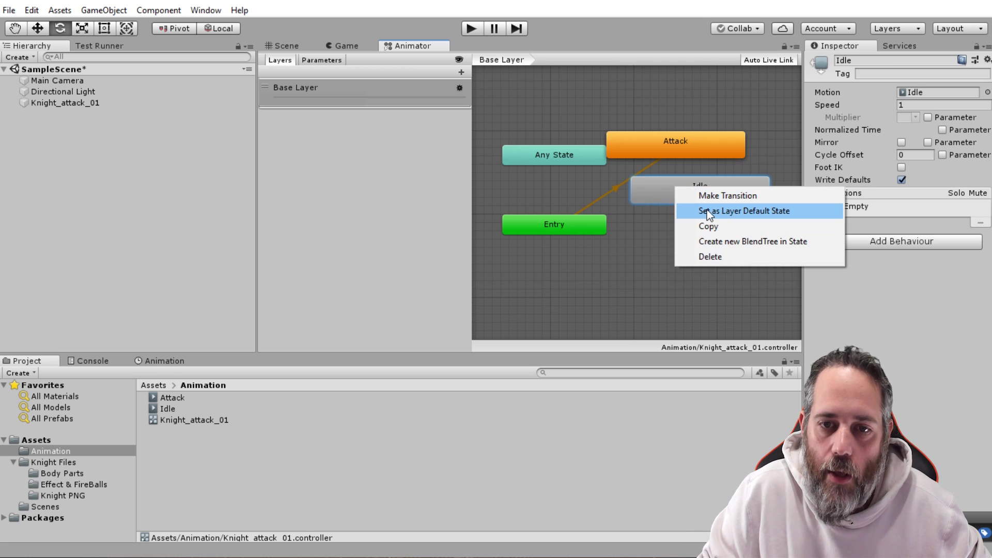
{"action": "left_click", "coordinate": [691, 210]}
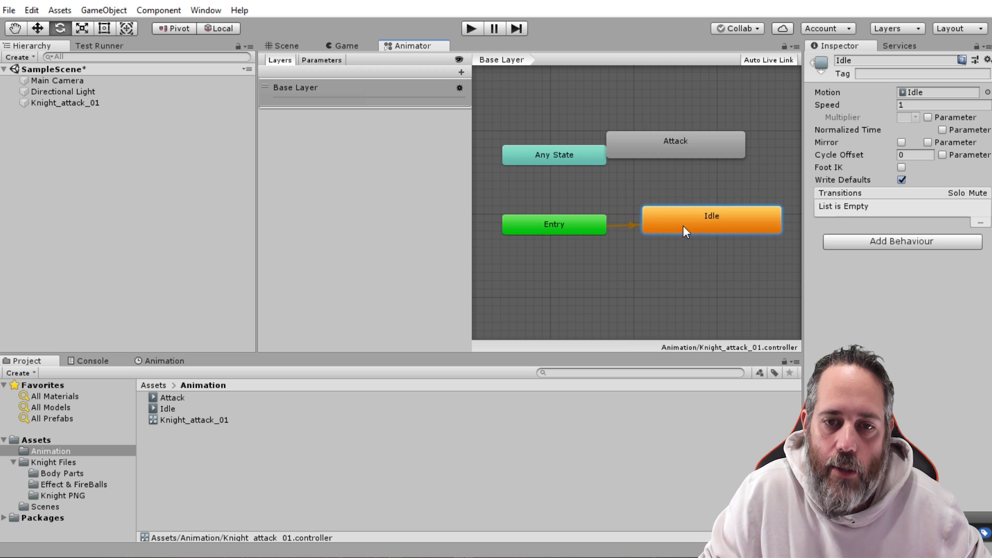
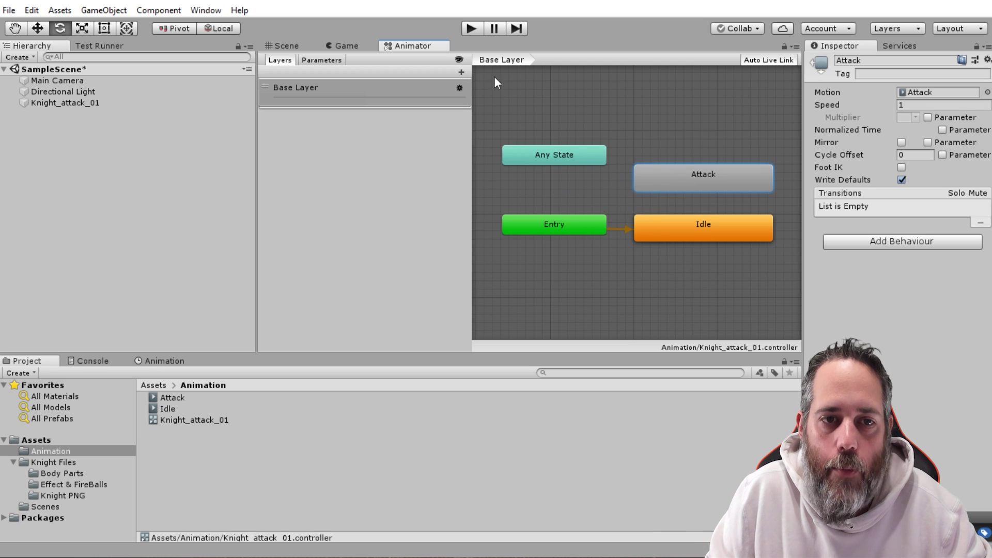
Create a transition from the Idle state to the Attack state and select it
{"action": "left_click", "coordinate": [664, 229]}
{"action": "right_click", "coordinate": [667, 230]}
{"action": "left_click", "coordinate": [678, 237]}
{"action": "left_click", "coordinate": [695, 174]}
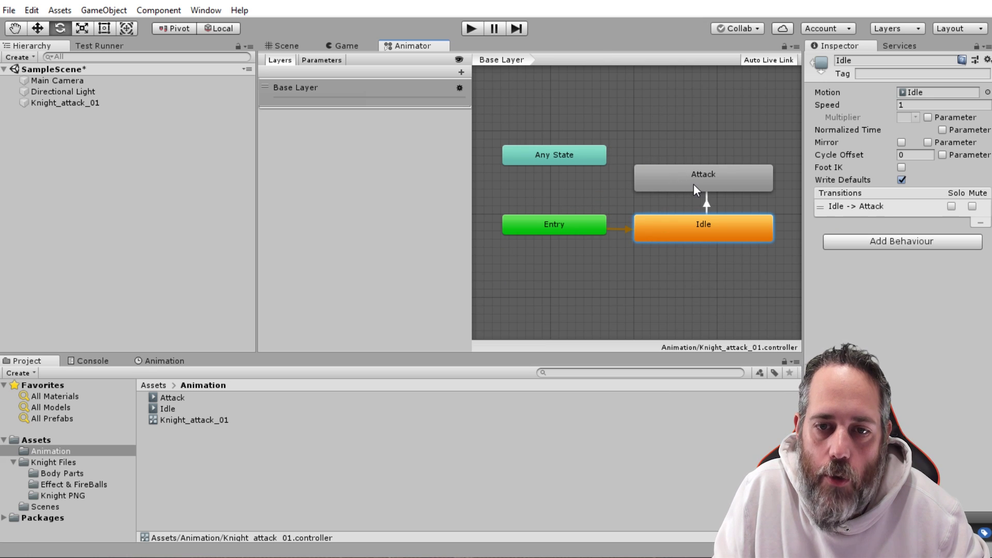
{"action": "left_click", "coordinate": [707, 205]}
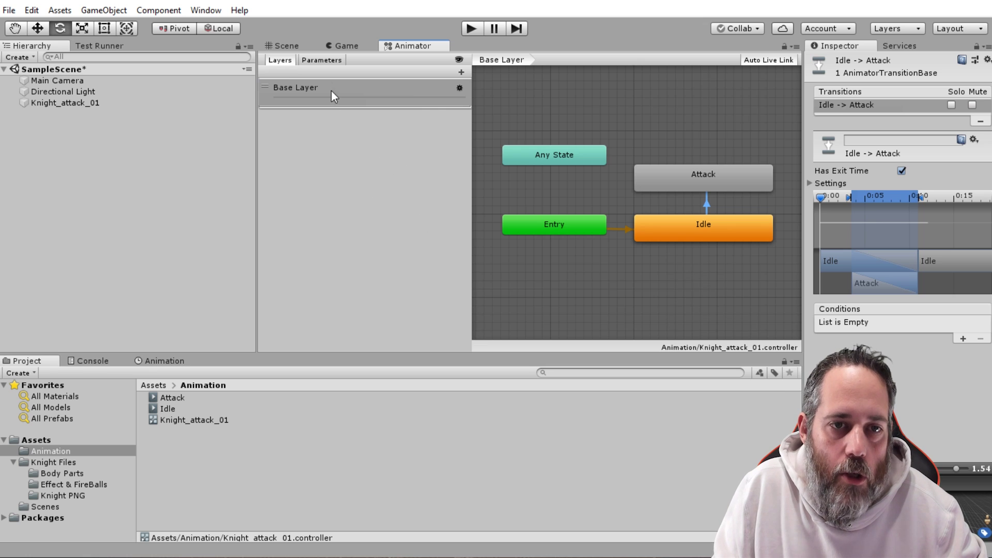
Add a Bool parameter named Attack to the animator controller
{"action": "left_click", "coordinate": [317, 61]}
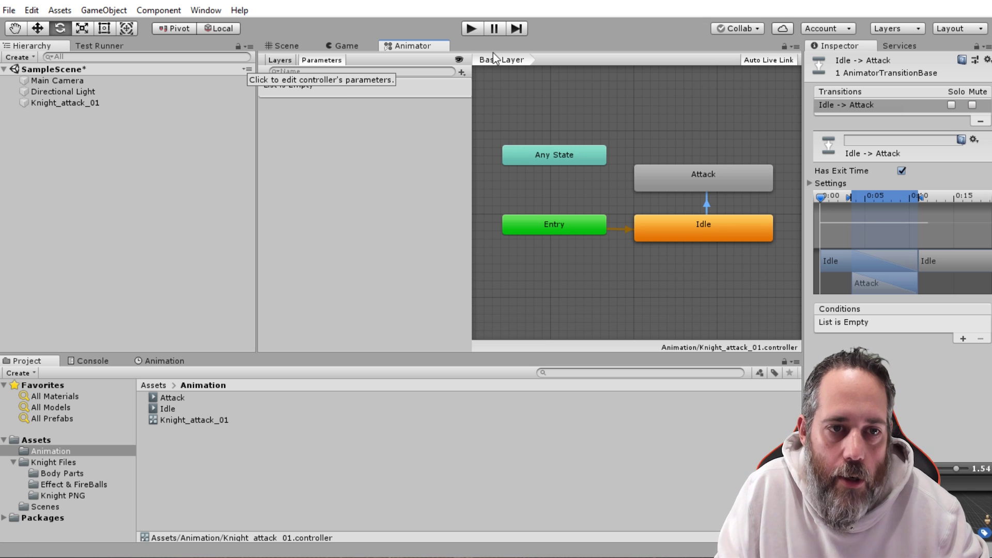
{"action": "left_click", "coordinate": [461, 72]}
{"action": "left_click", "coordinate": [481, 118]}
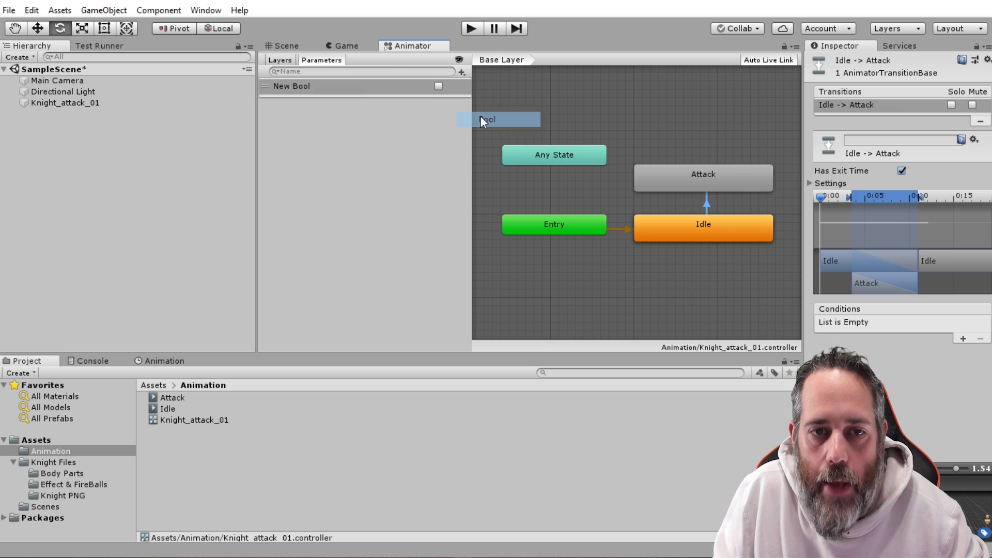
{"action": "type", "text": "Attack"}
{"action": "key", "text": "Return"}
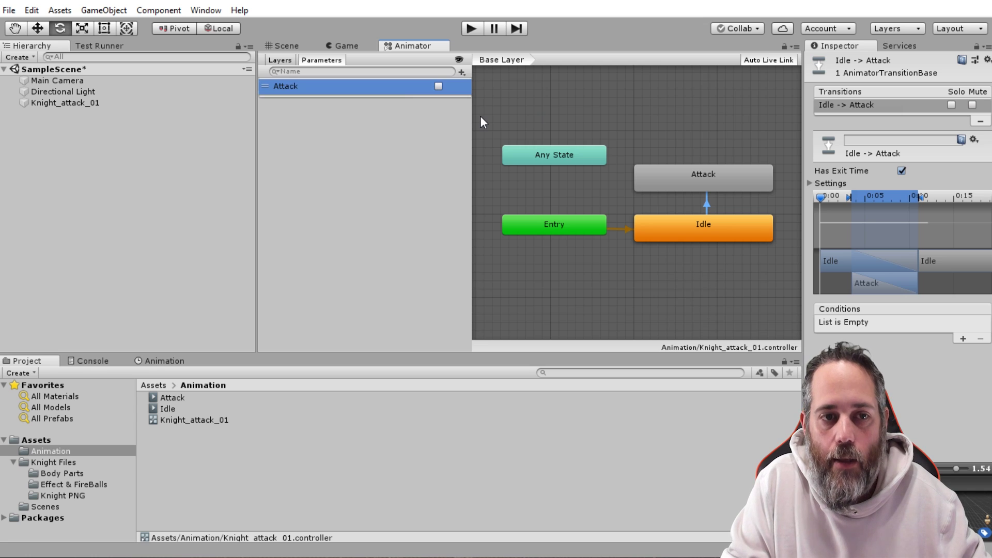
Add a condition to the Idle to Attack transition requiring the Attack parameter to be true
{"action": "left_click", "coordinate": [962, 339]}
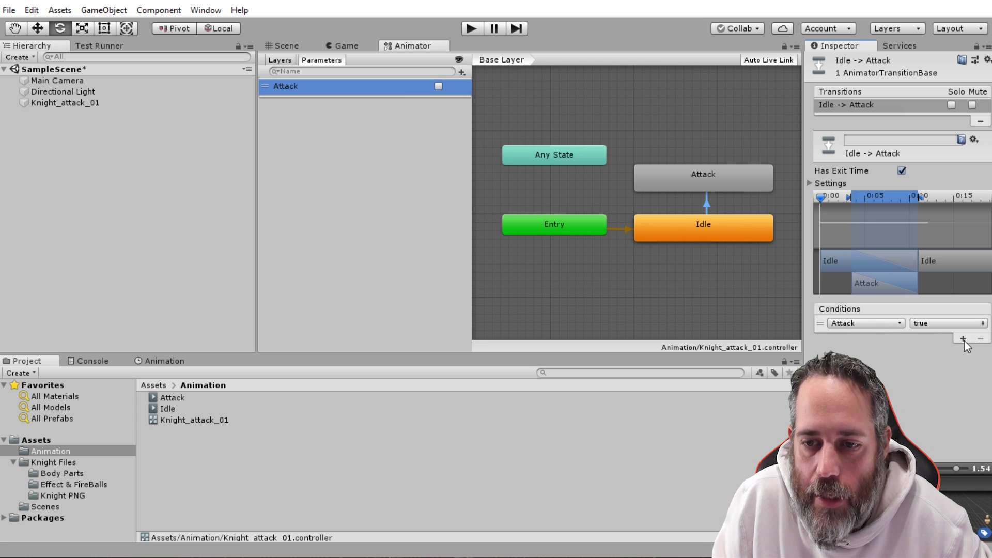
{"action": "left_click", "coordinate": [875, 323]}
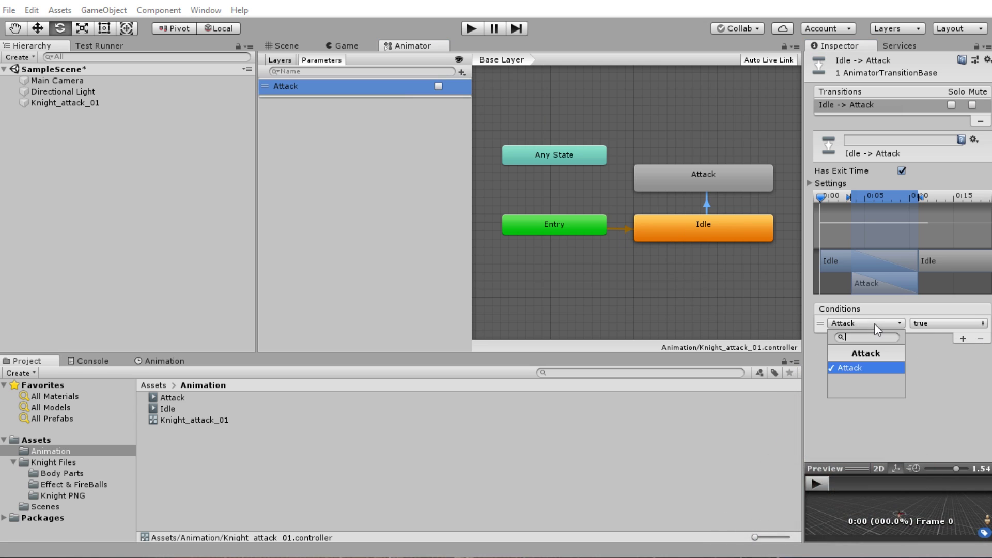
{"action": "left_click", "coordinate": [853, 371]}
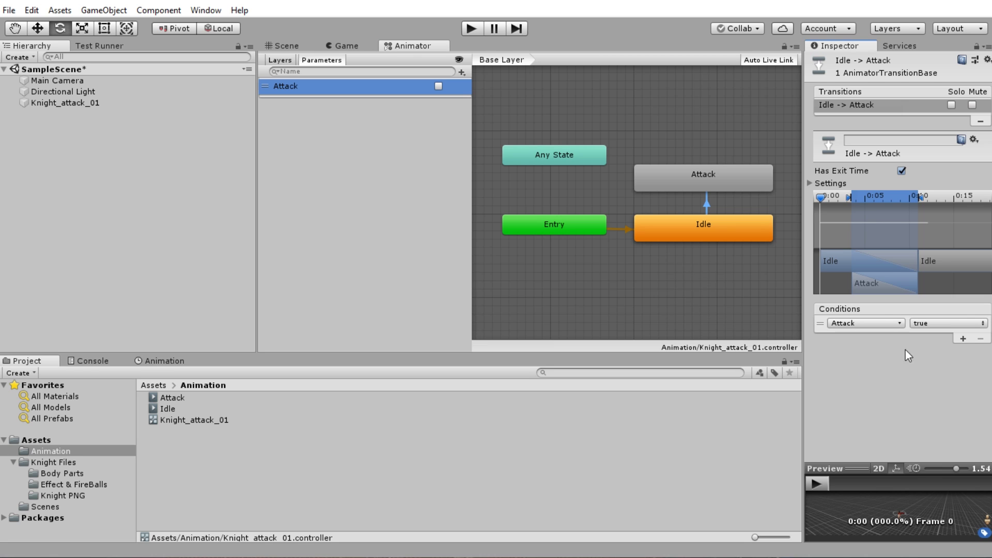
{"action": "left_click", "coordinate": [929, 322]}
{"action": "left_click", "coordinate": [930, 334]}
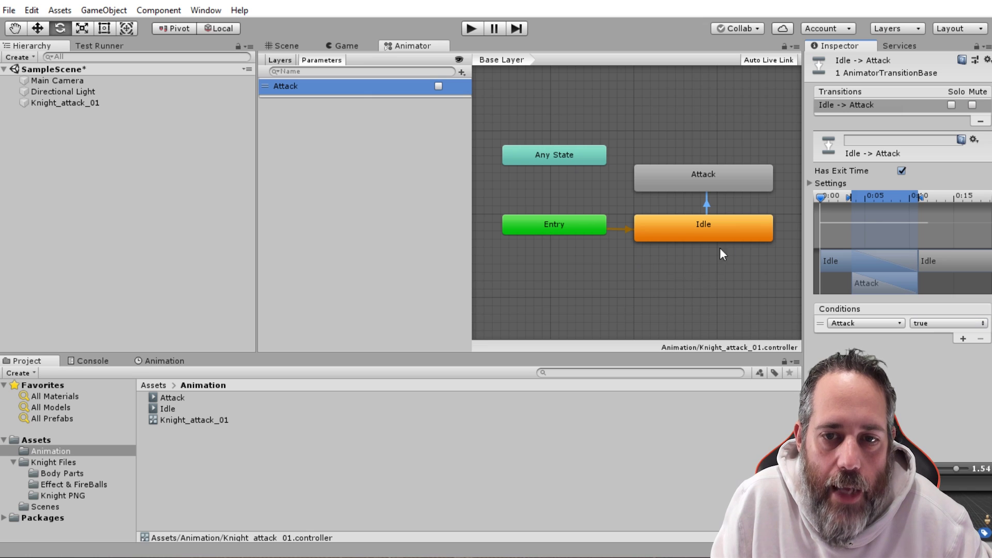
Create a return transition from the Attack state to the Idle state
{"action": "left_click", "coordinate": [721, 182]}
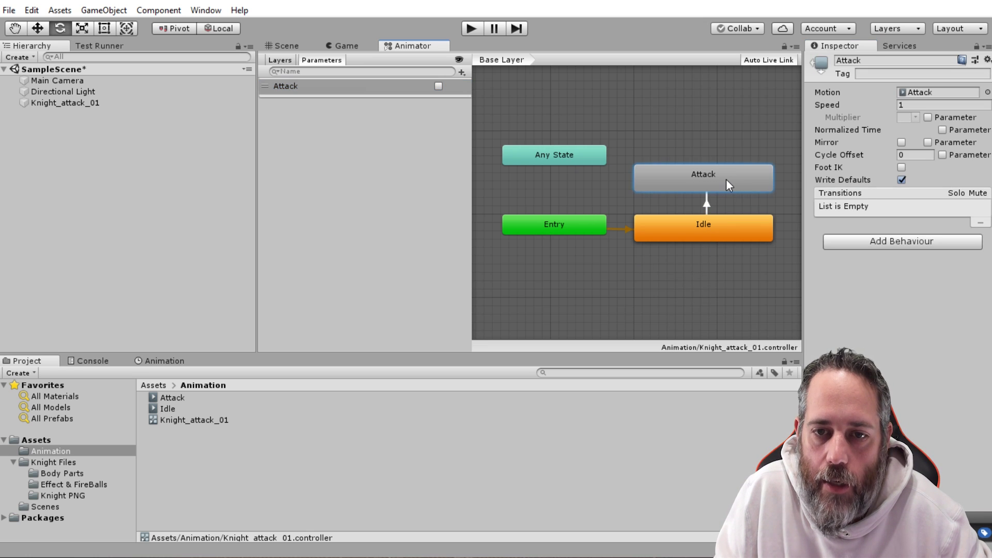
{"action": "right_click", "coordinate": [727, 184]}
{"action": "left_click", "coordinate": [742, 188]}
{"action": "left_click", "coordinate": [732, 229]}
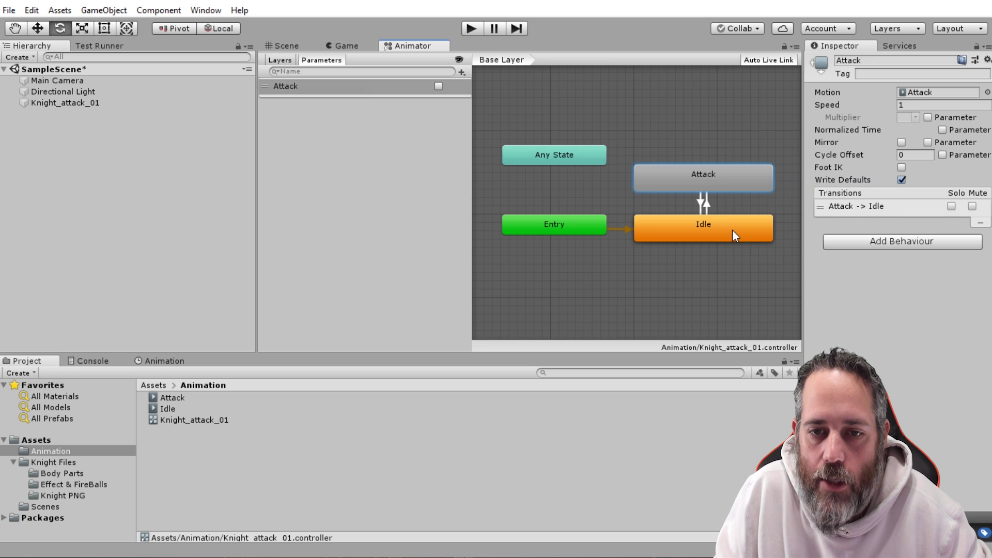
Add a condition to the Attack to Idle transition requiring the Attack parameter to be false
{"action": "left_click", "coordinate": [699, 203]}
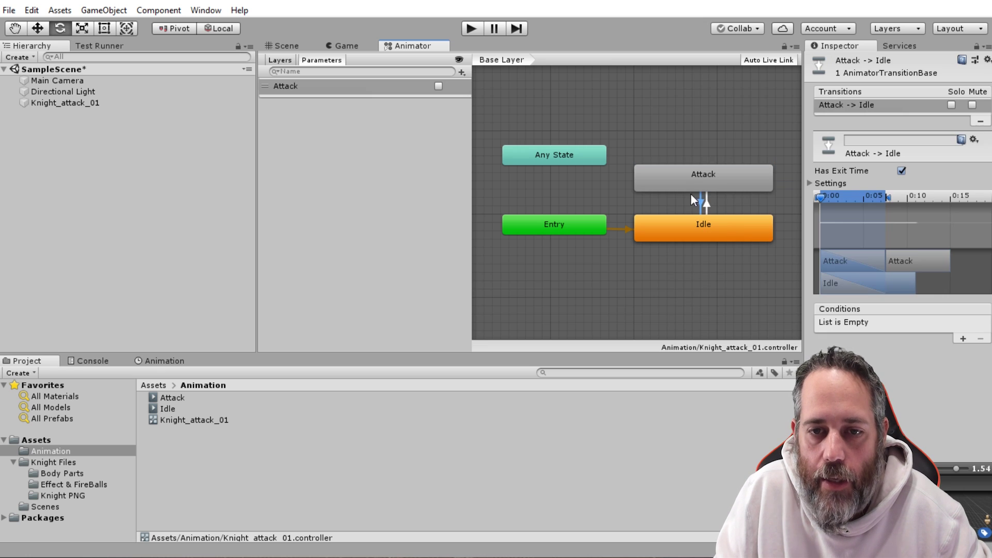
{"action": "left_click", "coordinate": [962, 339]}
{"action": "left_click", "coordinate": [931, 323]}
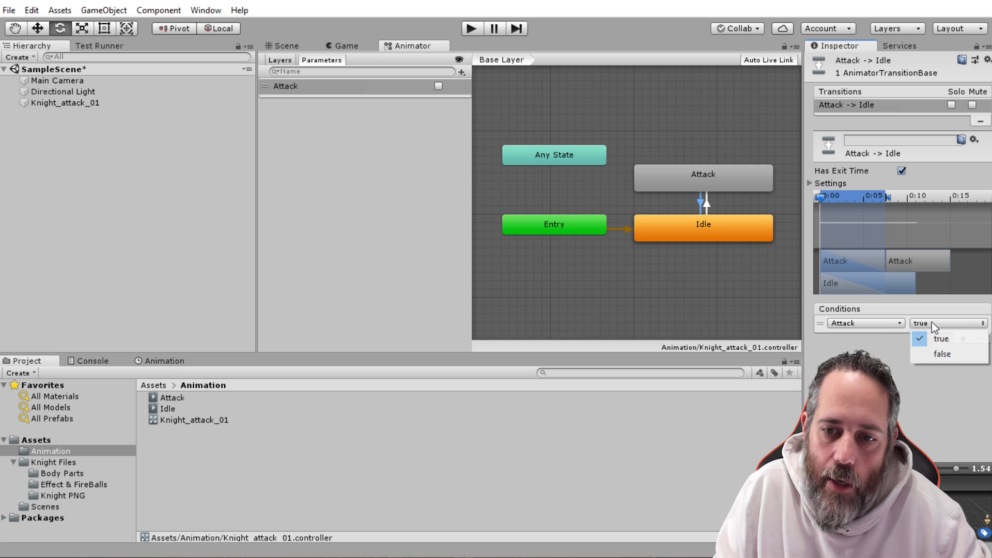
{"action": "left_click", "coordinate": [929, 353]}
Run the game in Play mode and dock the Animator panel beside the Animation panel
{"action": "left_click", "coordinate": [470, 31]}
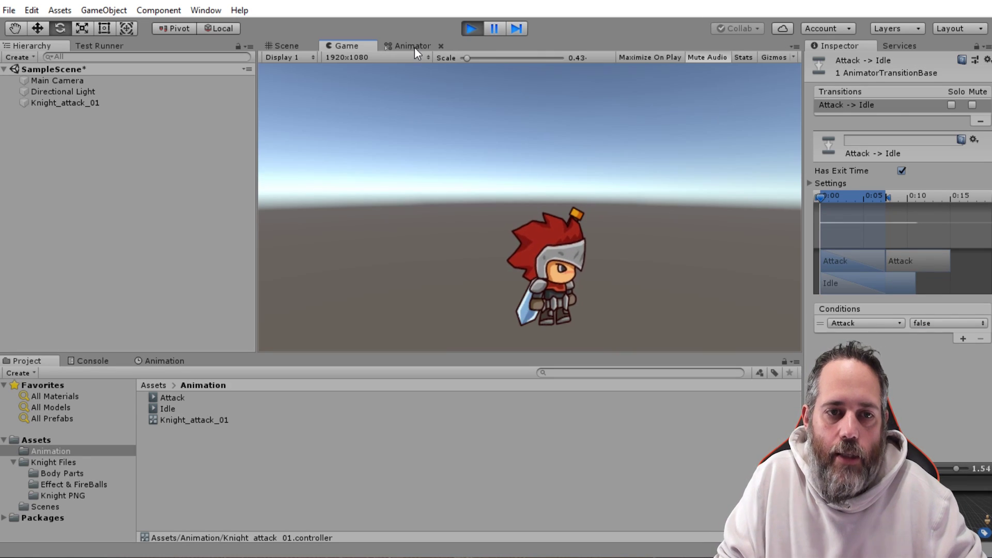
{"action": "left_click_drag", "start_coordinate": [414, 47], "coordinate": [283, 383]}
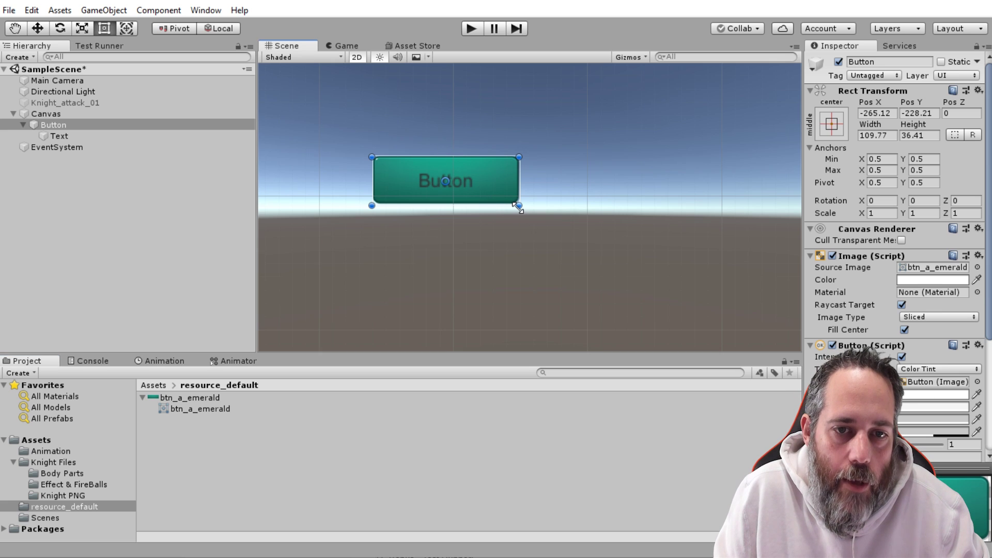
Resize the emerald UI button on the Canvas to about 108 wide and 50 high
{"action": "left_click_drag", "start_coordinate": [518, 205], "coordinate": [407, 227]}
{"action": "scroll", "coordinate": [748, 191], "scroll_direction": "up", "scroll_amount": 2}
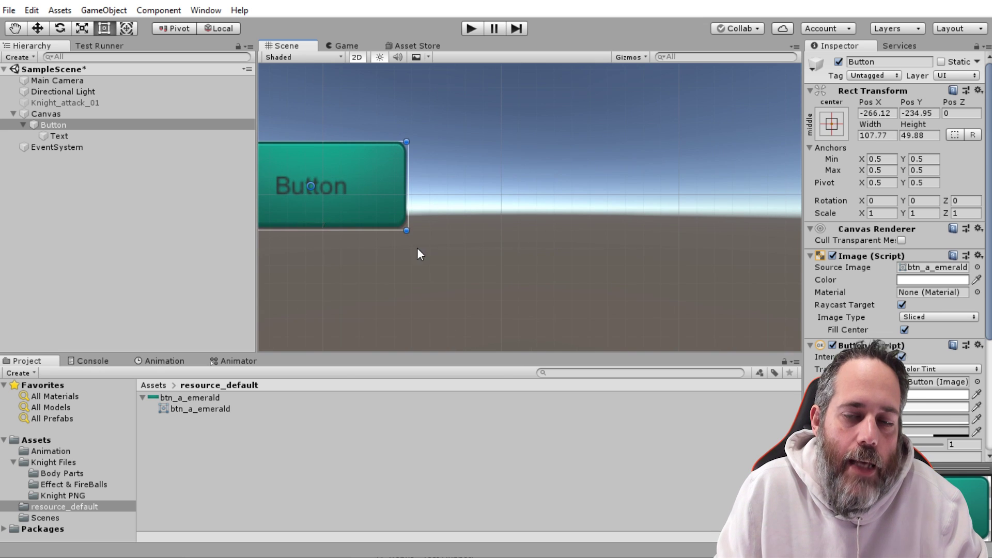
Open the btn_a_emerald texture in the Sprite Editor and reposition the editor so the whole sprite is visible
{"action": "middle_click_drag", "start_coordinate": [418, 250], "coordinate": [628, 238]}
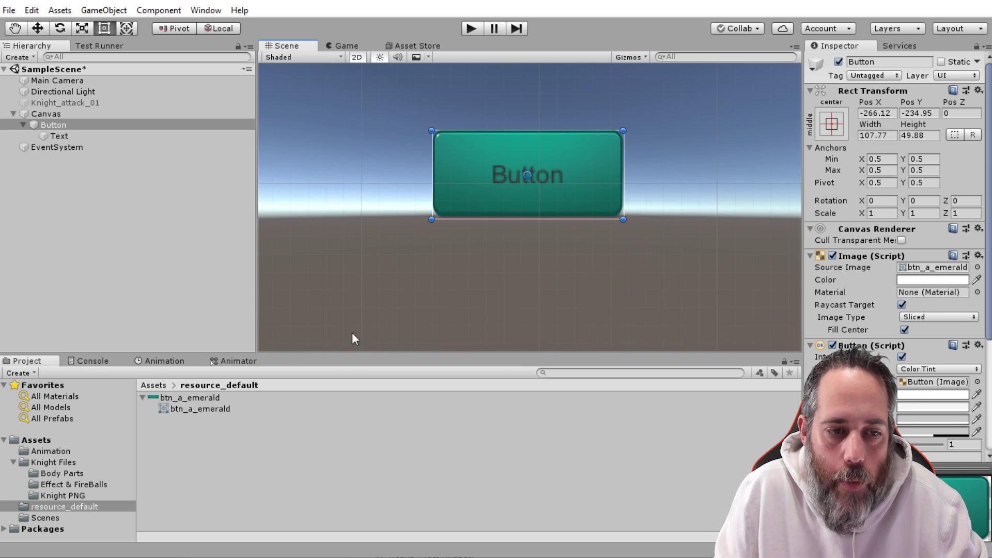
{"action": "left_click", "coordinate": [200, 399]}
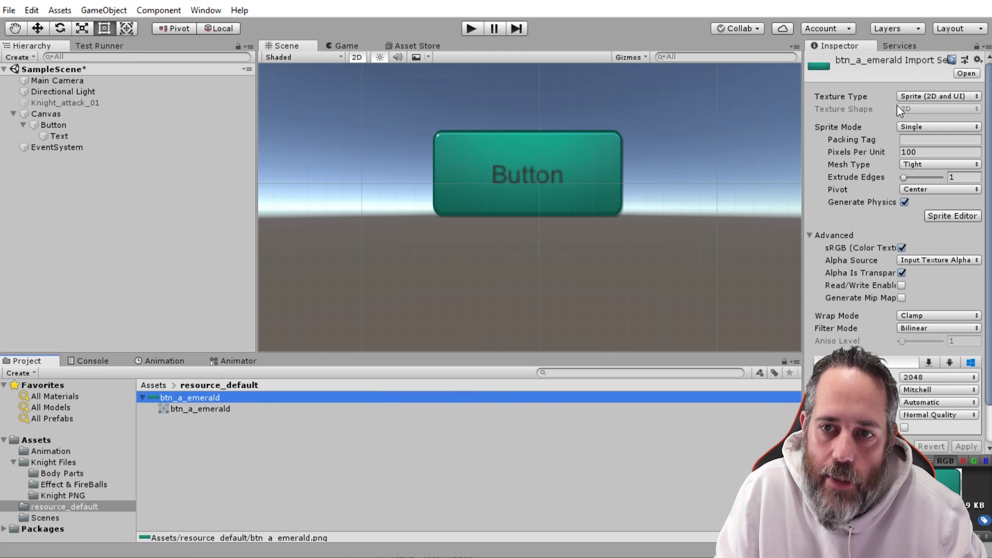
{"action": "left_click", "coordinate": [934, 219]}
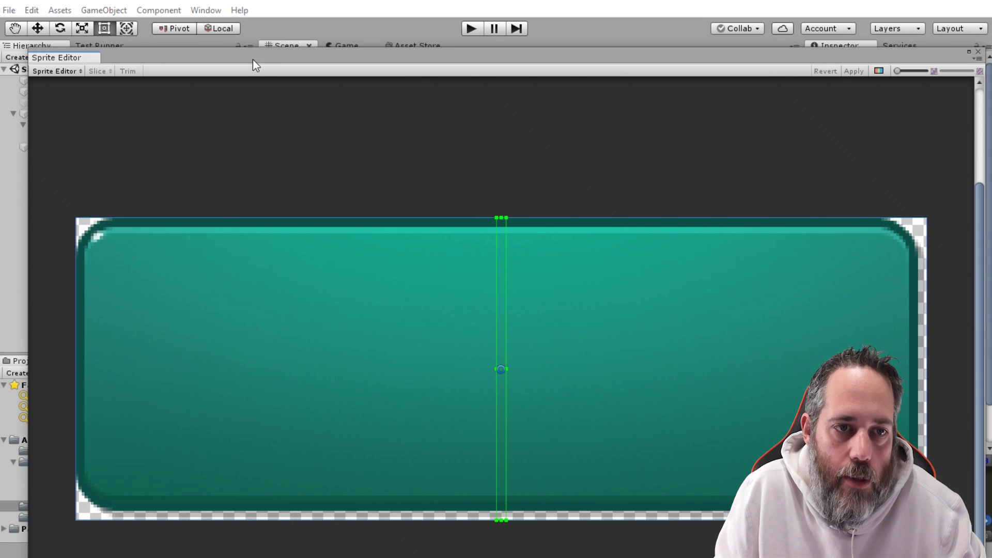
{"action": "left_click_drag", "start_coordinate": [253, 57], "coordinate": [222, 13]}
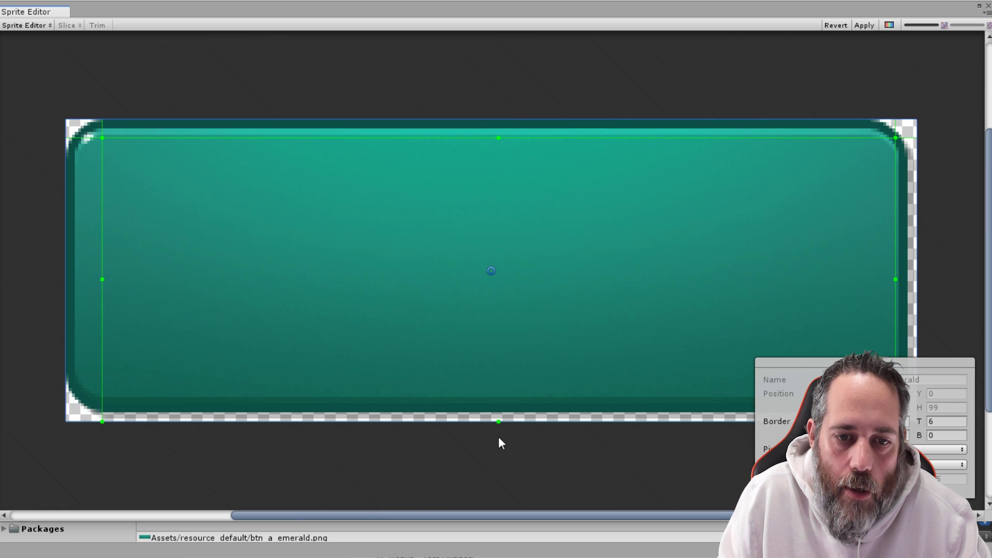
Set the emerald sprite's slicing borders to 17 at the bottom and 12 at the top, move the right border inward, and apply the changes
{"action": "left_click_drag", "start_coordinate": [499, 417], "coordinate": [503, 371]}
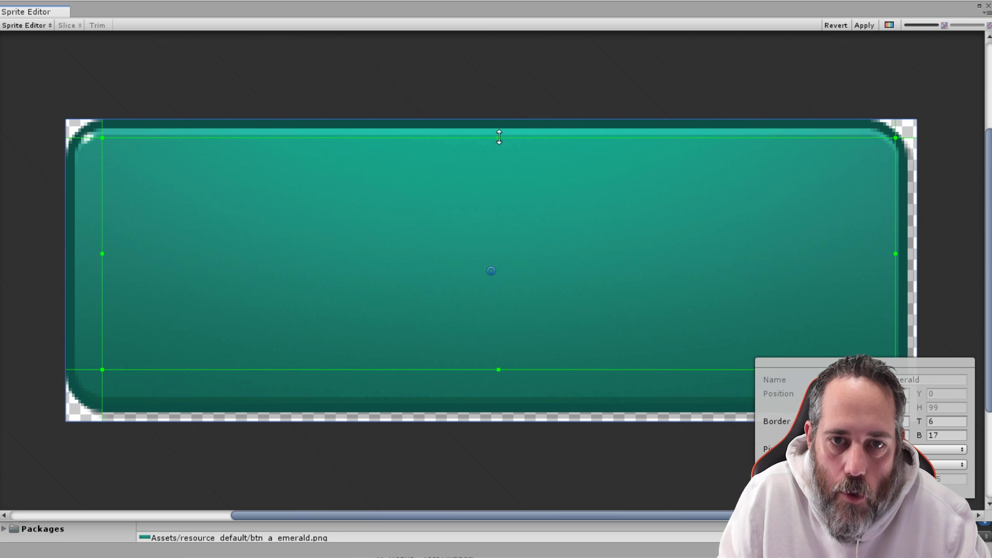
{"action": "left_click_drag", "start_coordinate": [499, 136], "coordinate": [495, 156]}
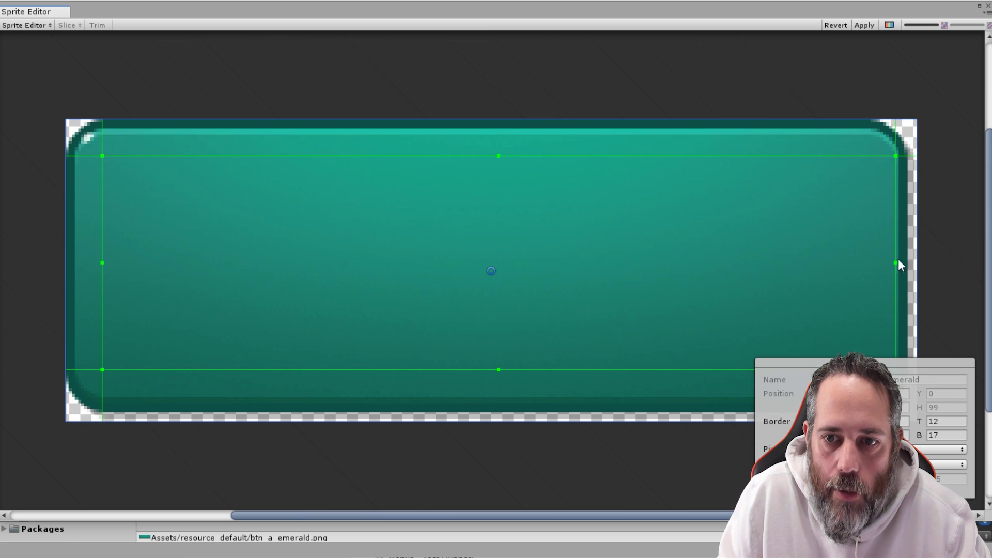
{"action": "left_click_drag", "start_coordinate": [897, 262], "coordinate": [864, 262]}
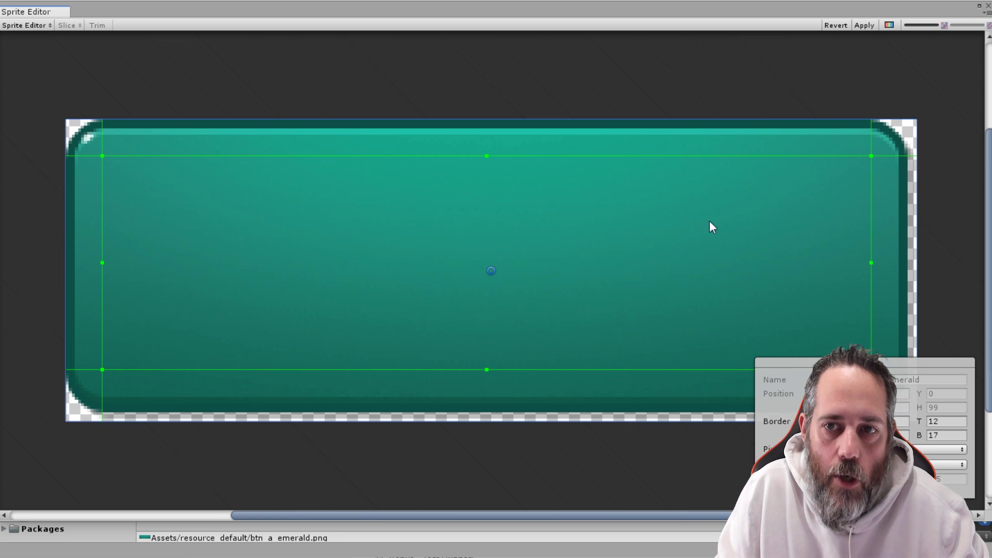
{"action": "left_click", "coordinate": [862, 27]}
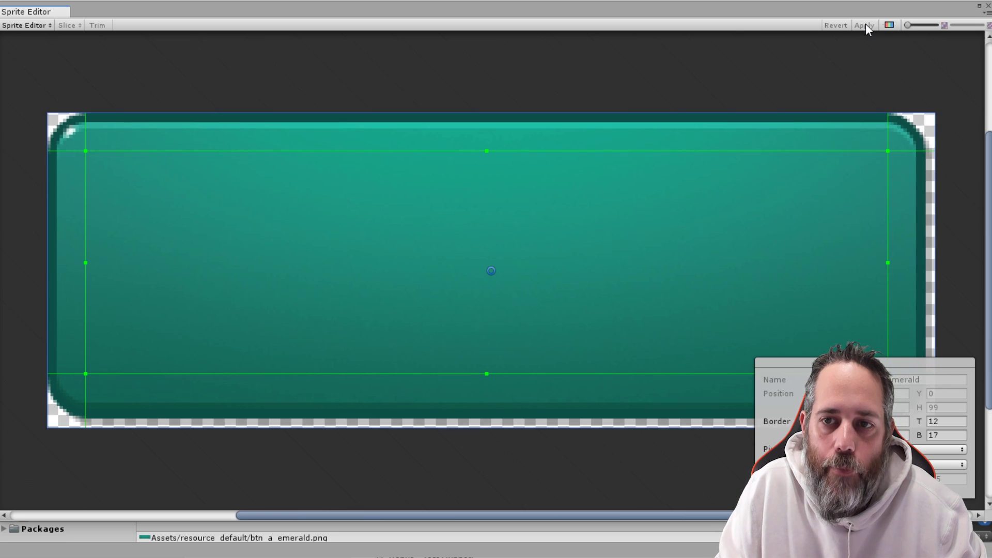
{"action": "left_click", "coordinate": [988, 6]}
Resize the sliced emerald Button to about 179 wide and 75 high
{"action": "left_click", "coordinate": [493, 152]}
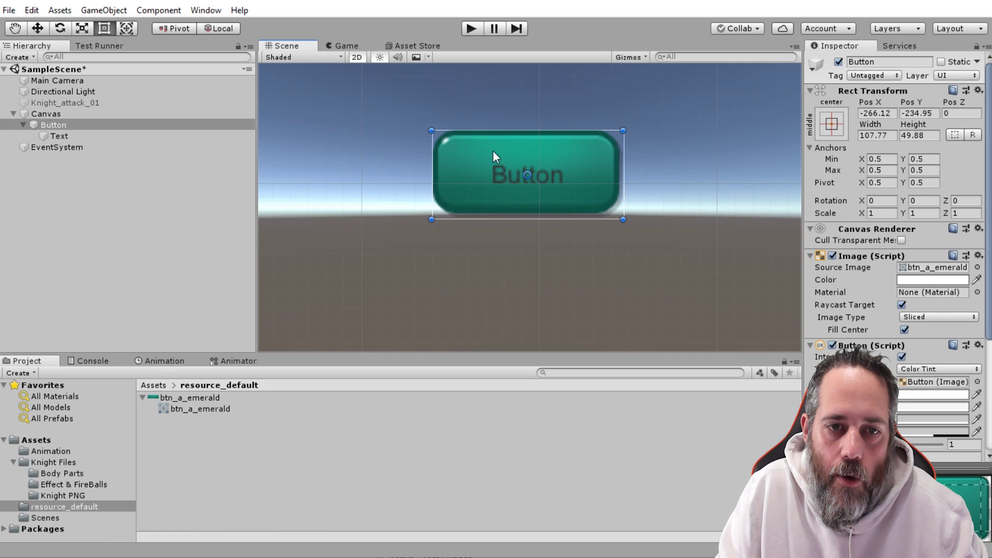
{"action": "left_click_drag", "start_coordinate": [622, 221], "coordinate": [697, 268]}
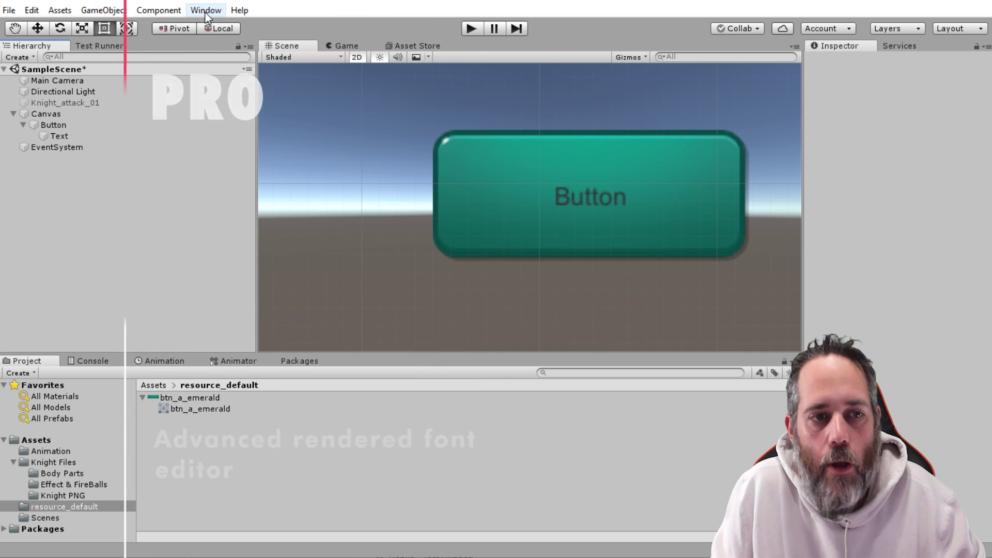
Open the Package Manager and view the TextMesh Pro package
{"action": "left_click", "coordinate": [205, 11]}
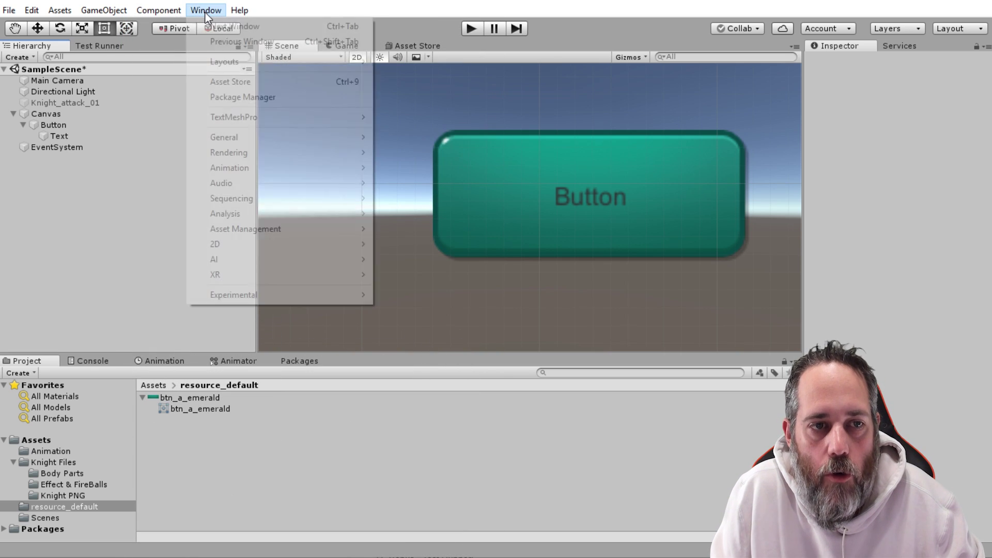
{"action": "left_click", "coordinate": [245, 95]}
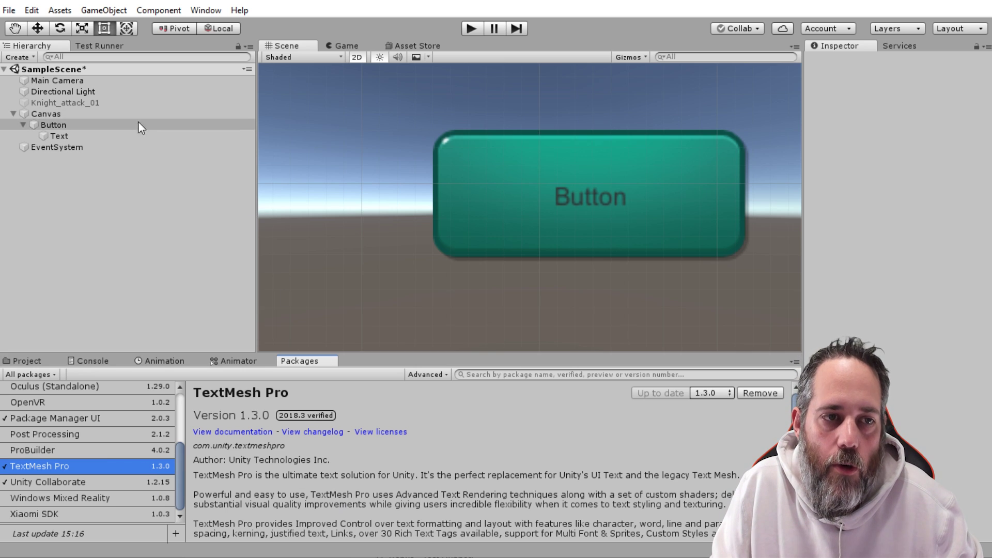
Add a TextMeshPro text element to the Canvas and import the TMP Essentials resources
{"action": "left_click", "coordinate": [57, 124]}
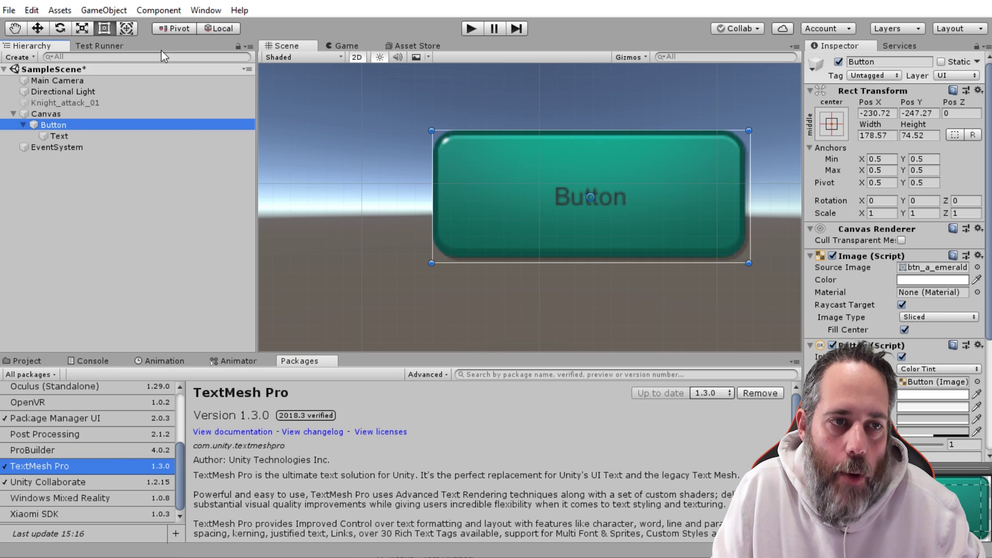
{"action": "left_click", "coordinate": [104, 11]}
{"action": "mouse_move", "coordinate": [122, 148]}
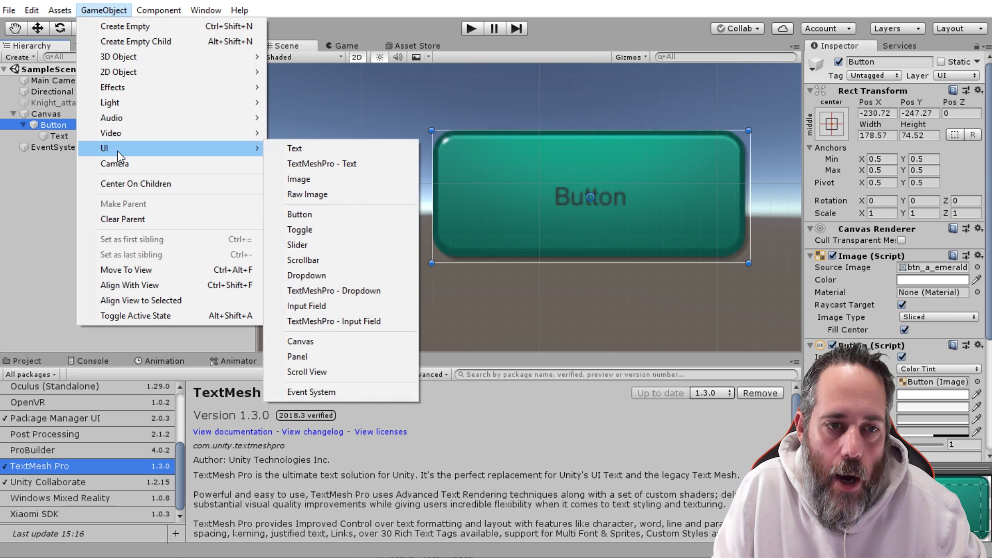
{"action": "left_click", "coordinate": [319, 163]}
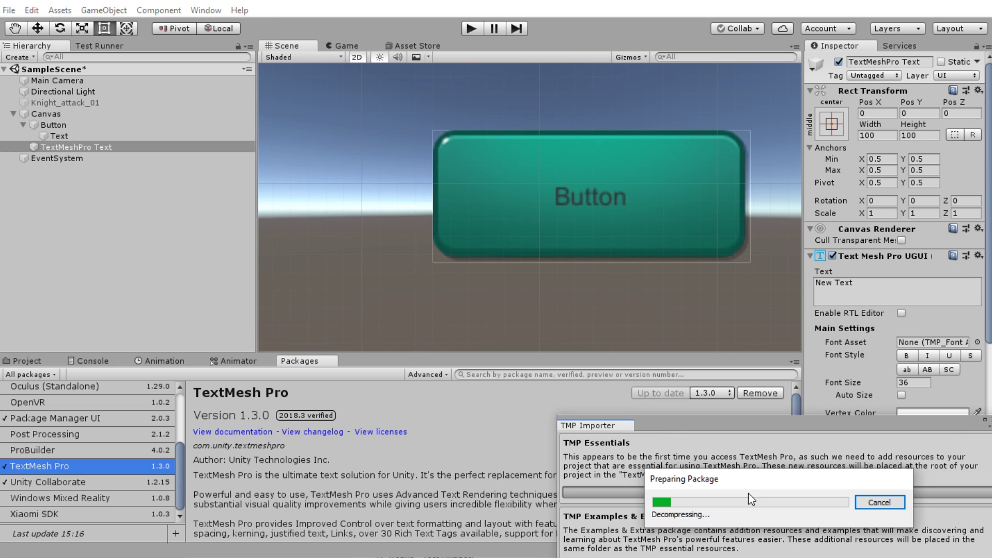
{"action": "left_click", "coordinate": [748, 493]}
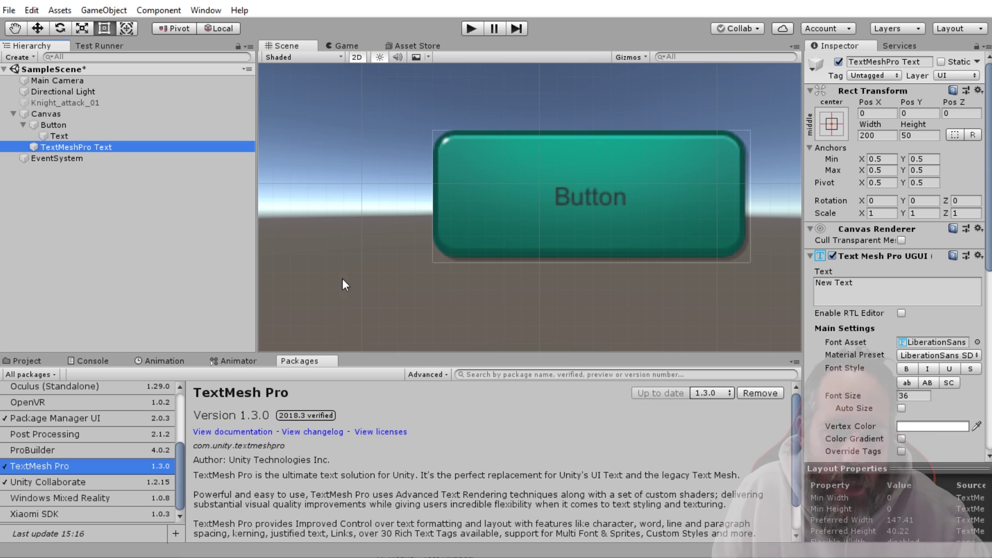
Make the TextMeshPro text a child of Button and delete the button's original Text object
{"action": "left_click", "coordinate": [52, 136]}
{"action": "left_click_drag", "start_coordinate": [45, 138], "coordinate": [51, 126]}
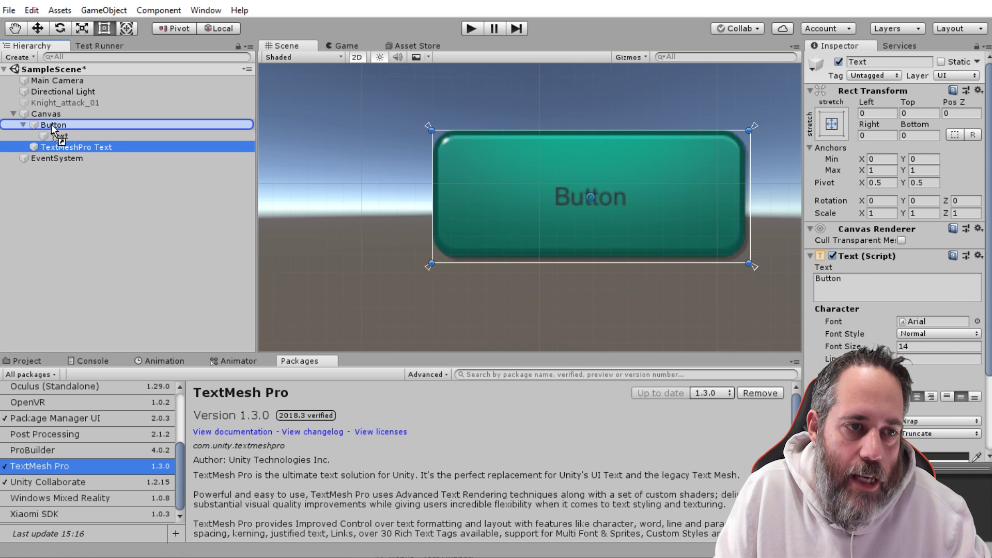
{"action": "left_click", "coordinate": [54, 135]}
{"action": "key", "text": "Delete"}
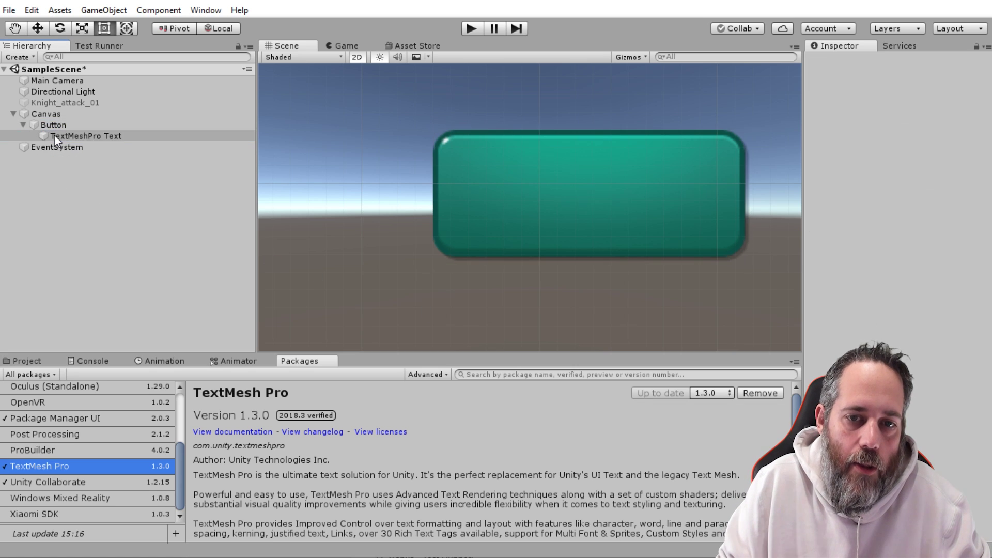
Set the TextMeshPro text content to Hello followed by a first name
{"action": "left_click", "coordinate": [54, 135]}
{"action": "left_click", "coordinate": [873, 288]}
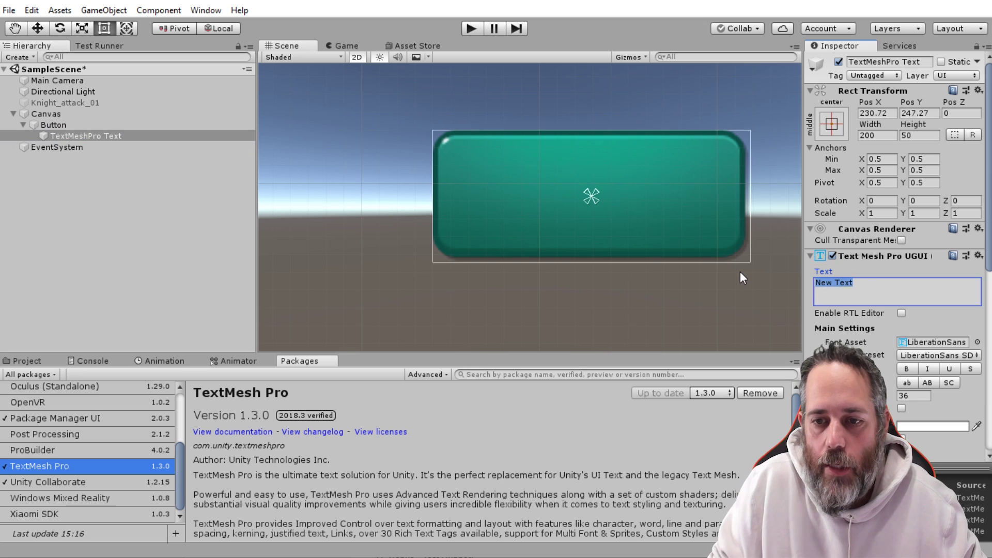
{"action": "type", "text": "Hello Jason"}
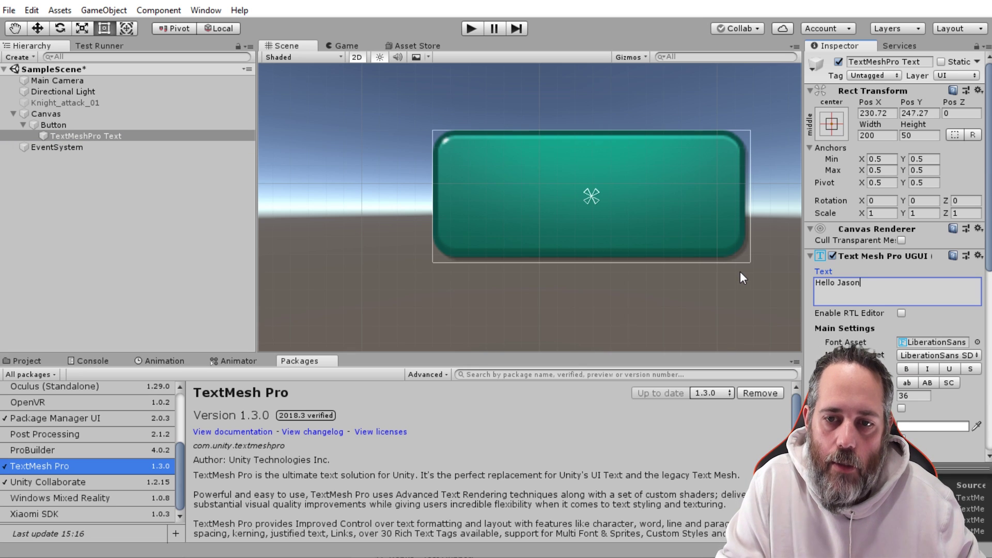
Stretch the TextMeshPro text in both directions to fill the Button, setting its position along with its anchors
{"action": "left_click", "coordinate": [831, 124]}
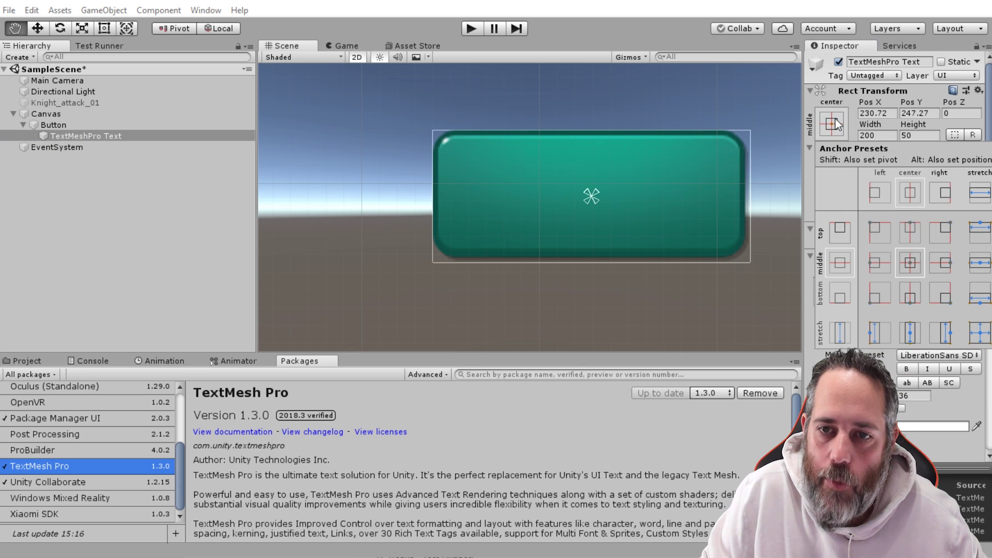
{"action": "key", "text": "alt"}
{"action": "left_click", "coordinate": [834, 124]}
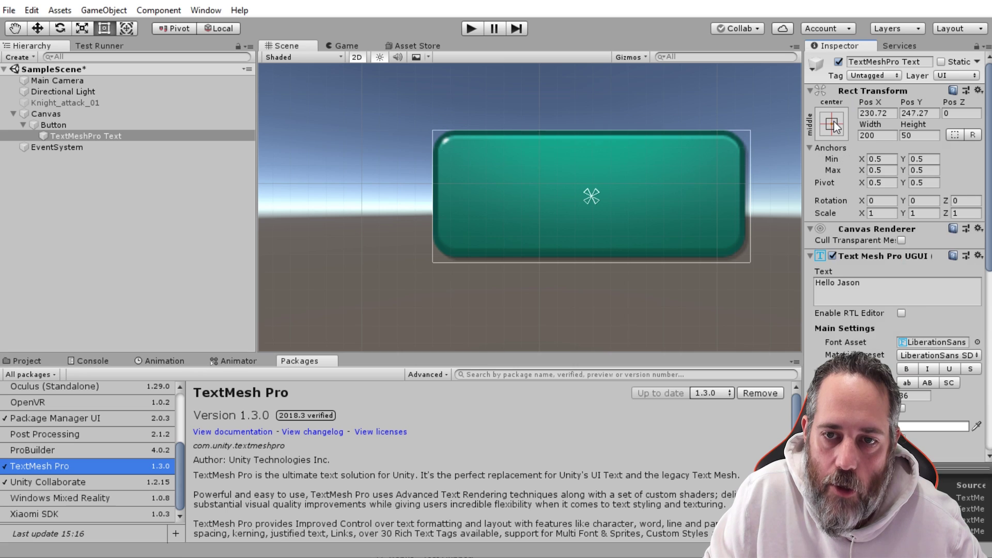
{"action": "left_click", "coordinate": [829, 124]}
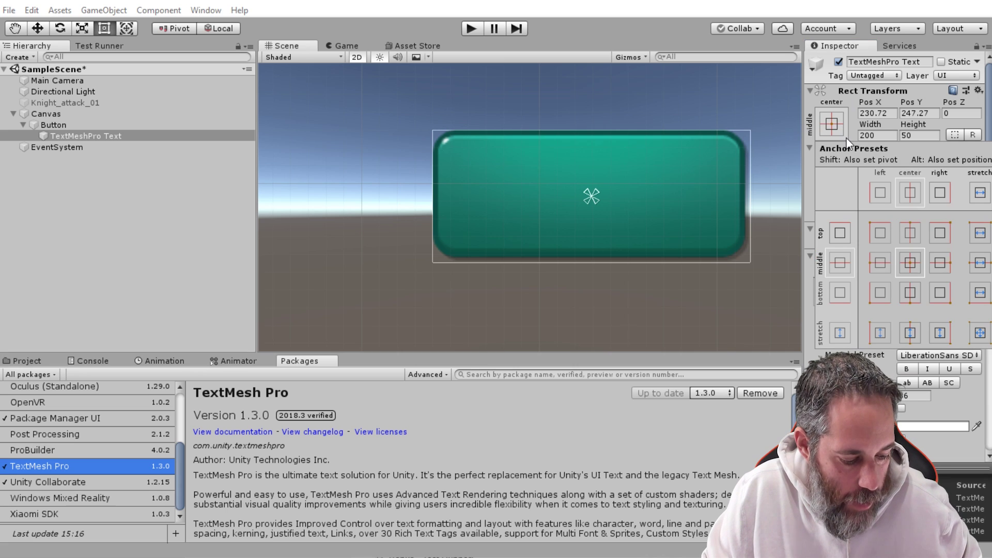
{"action": "key", "text": "alt"}
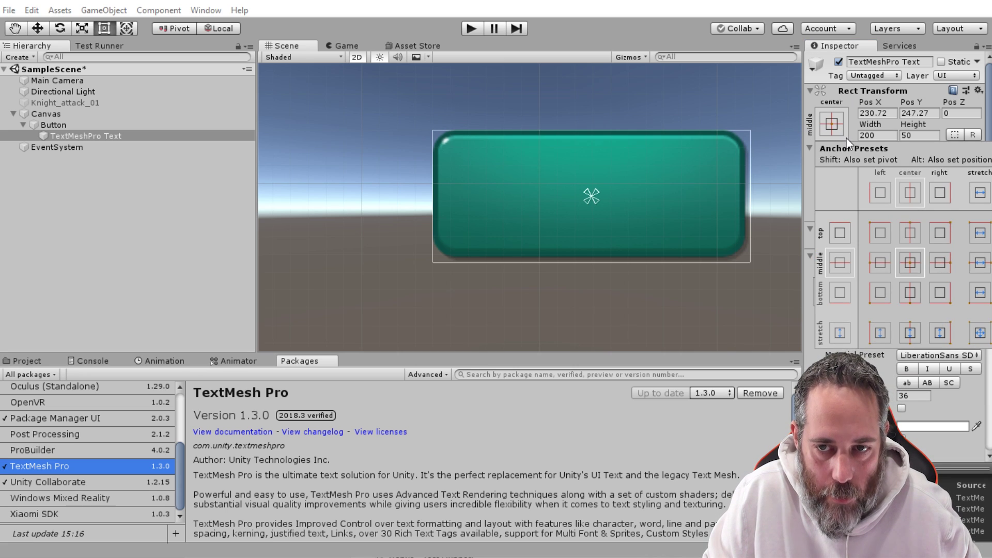
{"action": "left_click", "coordinate": [973, 339], "text": "alt"}
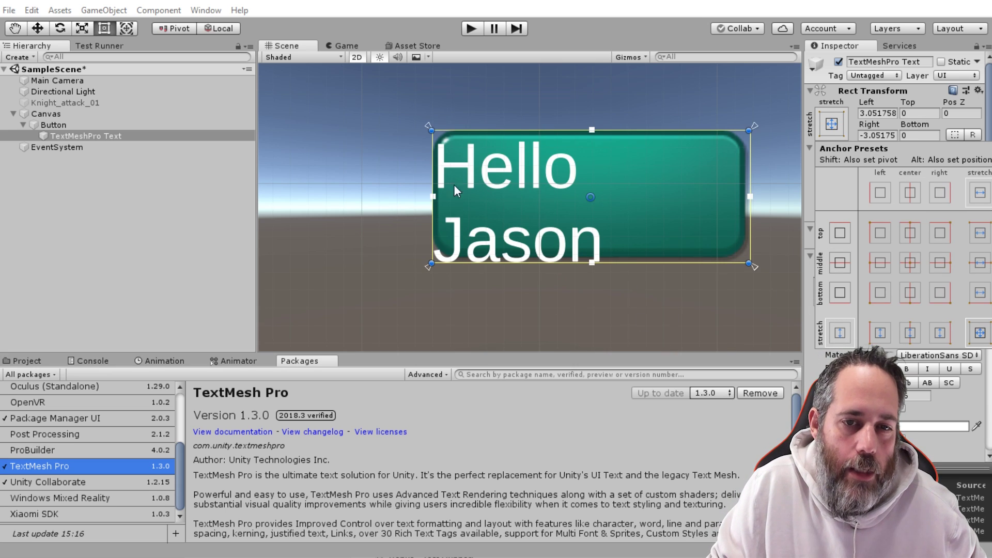
{"action": "key", "text": "Escape"}
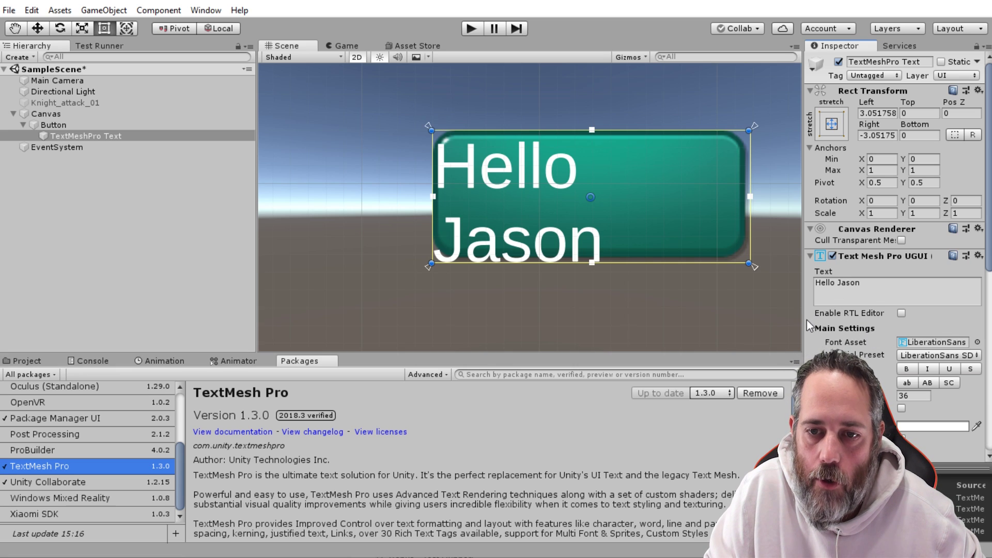
Widen the Inspector and look through the TextMeshPro component's settings
{"action": "left_click_drag", "start_coordinate": [803, 324], "coordinate": [725, 324]}
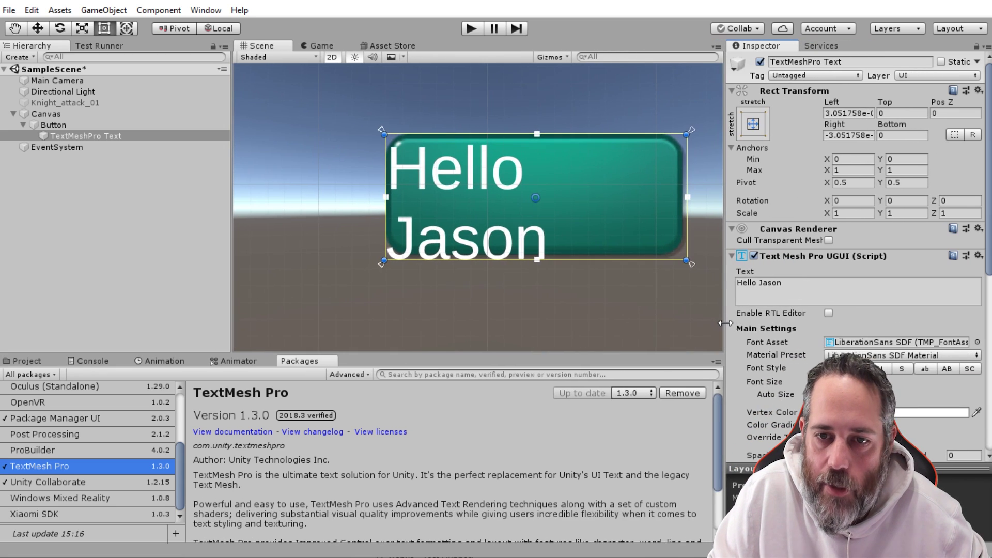
{"action": "scroll", "coordinate": [748, 325], "scroll_direction": "down", "scroll_amount": 5}
{"action": "left_click", "coordinate": [848, 316]}
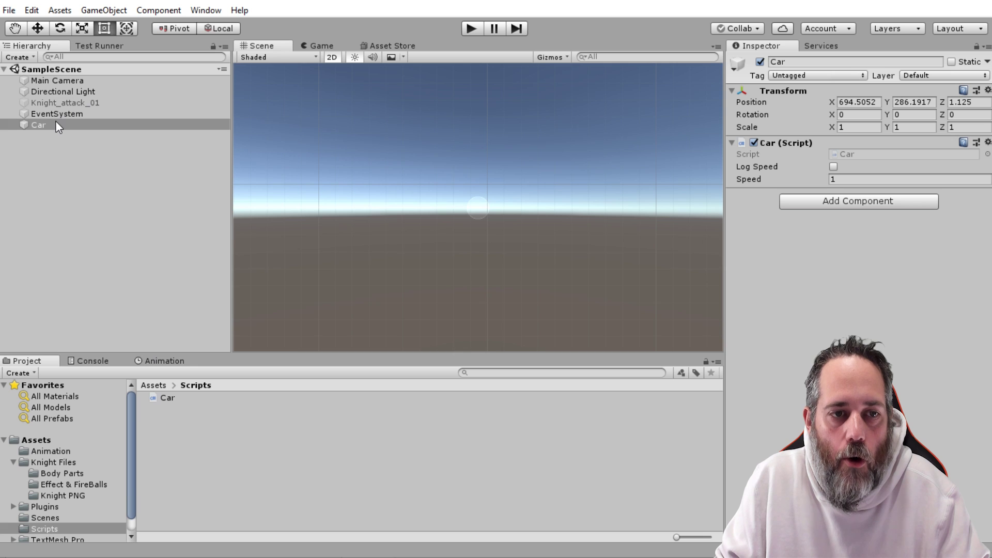
Show the Console and run the game in Play mode
{"action": "left_click", "coordinate": [205, 10]}
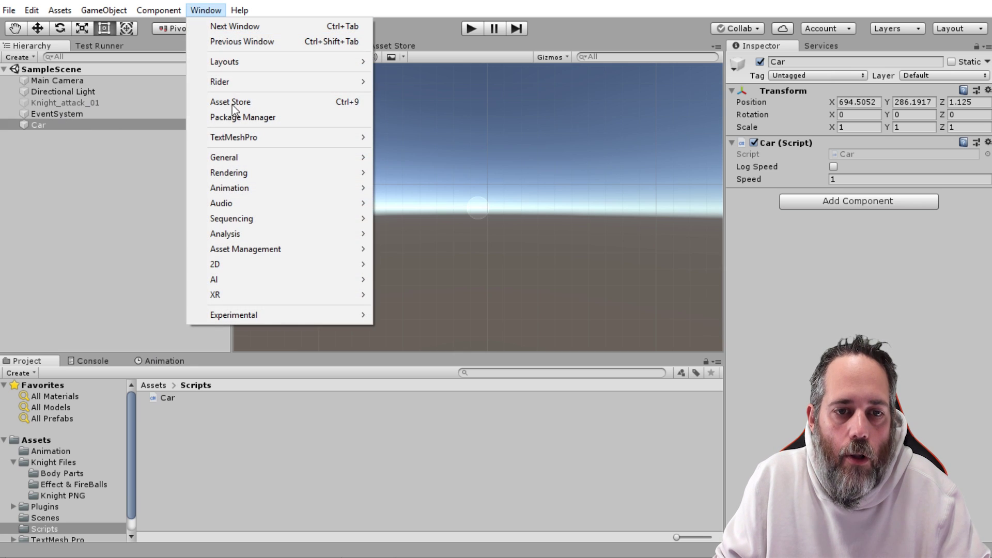
{"action": "mouse_move", "coordinate": [278, 157]}
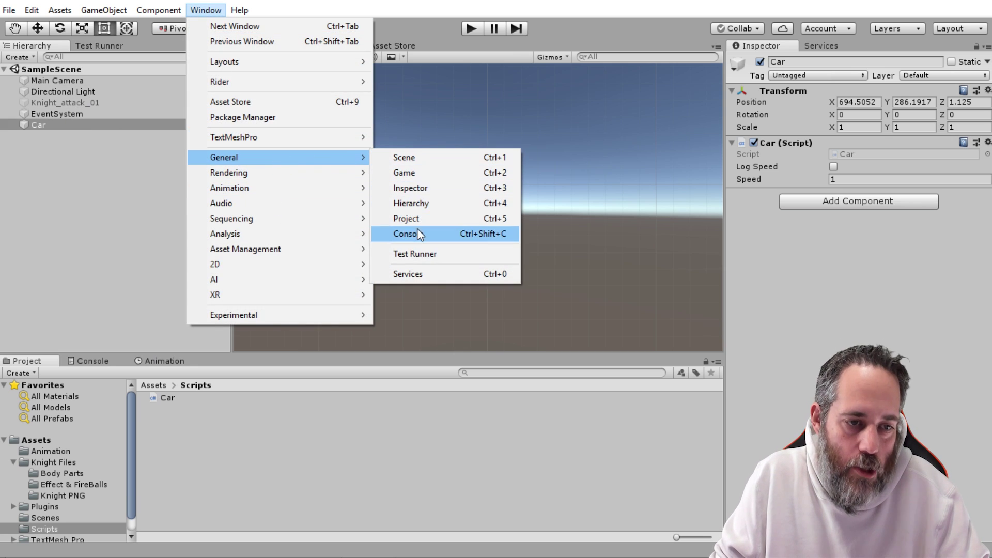
{"action": "left_click", "coordinate": [419, 234]}
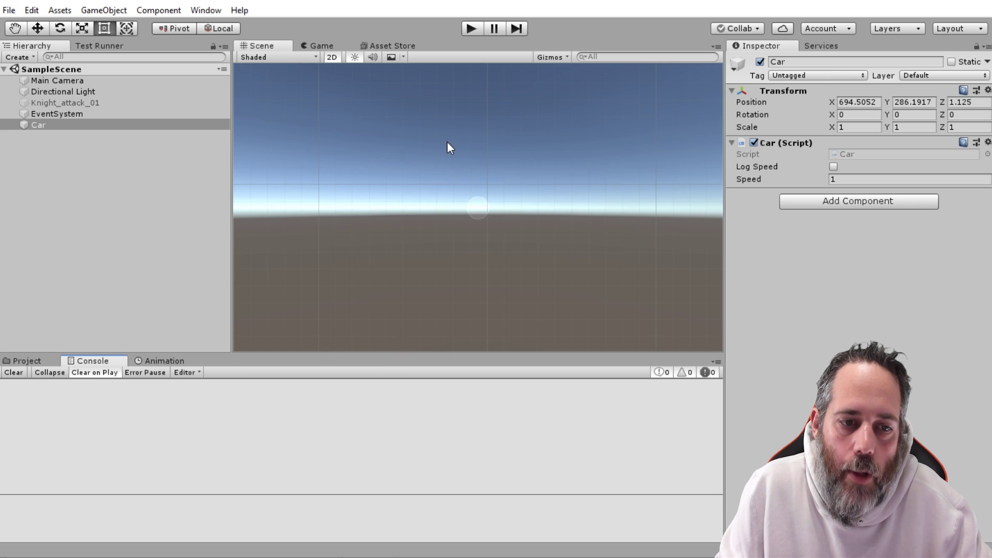
{"action": "left_click", "coordinate": [479, 34]}
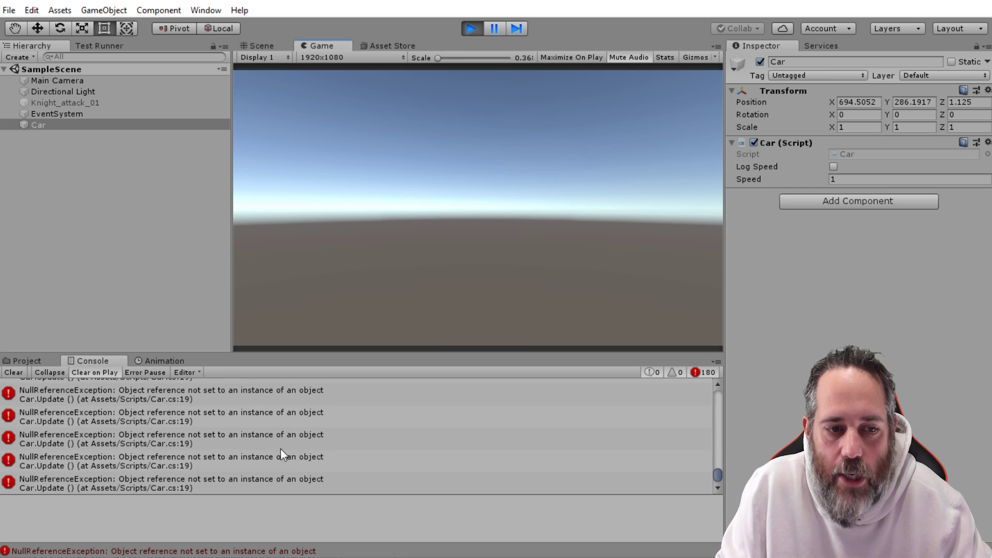
Enable Log Speed on the Car script and filter the Console to collapsed entries with errors hidden
{"action": "left_click", "coordinate": [833, 166]}
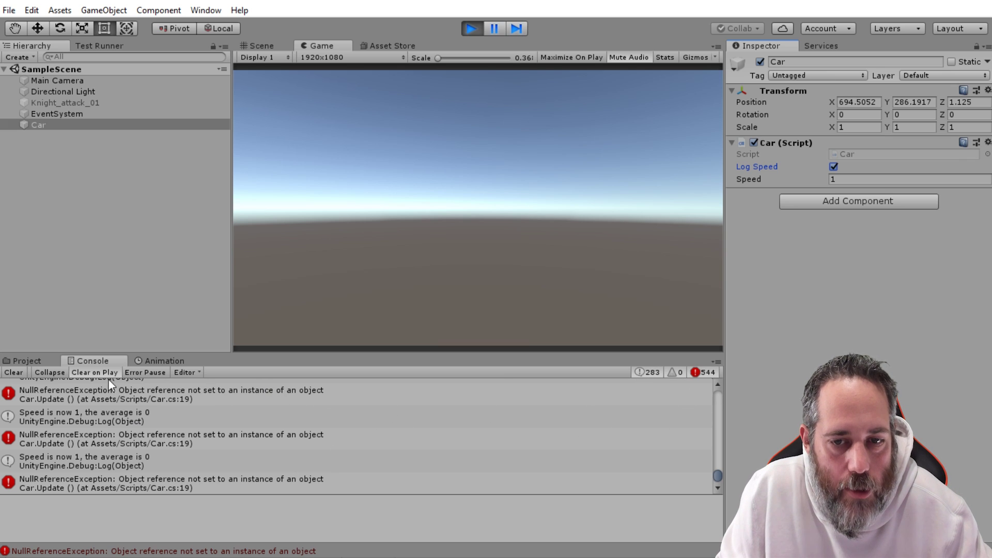
{"action": "left_click", "coordinate": [50, 373]}
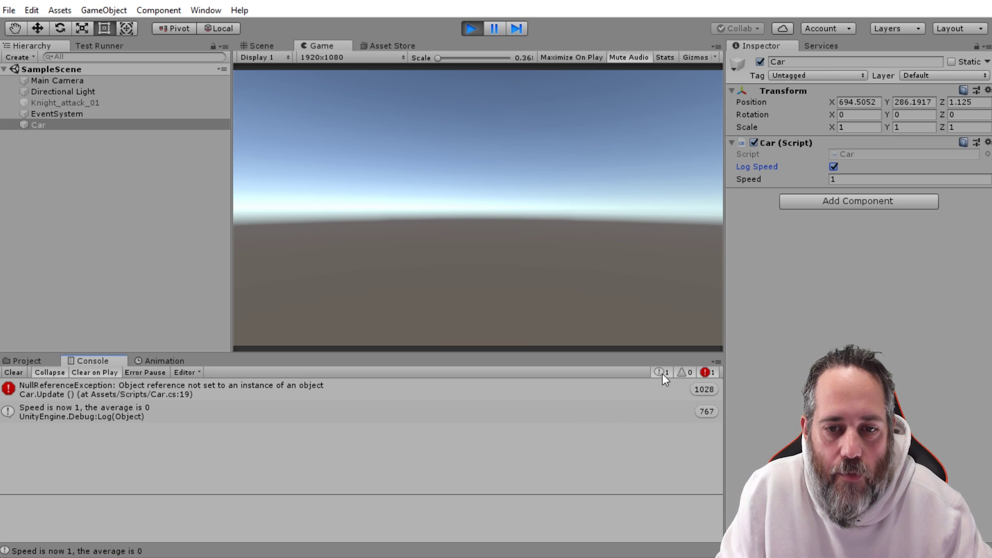
{"action": "left_click", "coordinate": [705, 372]}
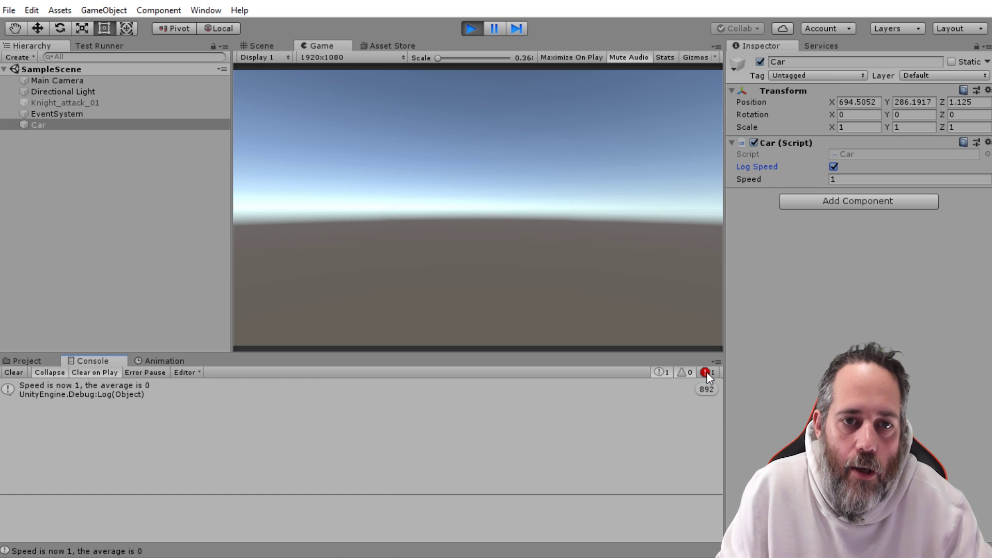
With Console errors shown again and Play mode stopped, trace the NullReferenceException to its line in the Car script
{"action": "left_click", "coordinate": [706, 373]}
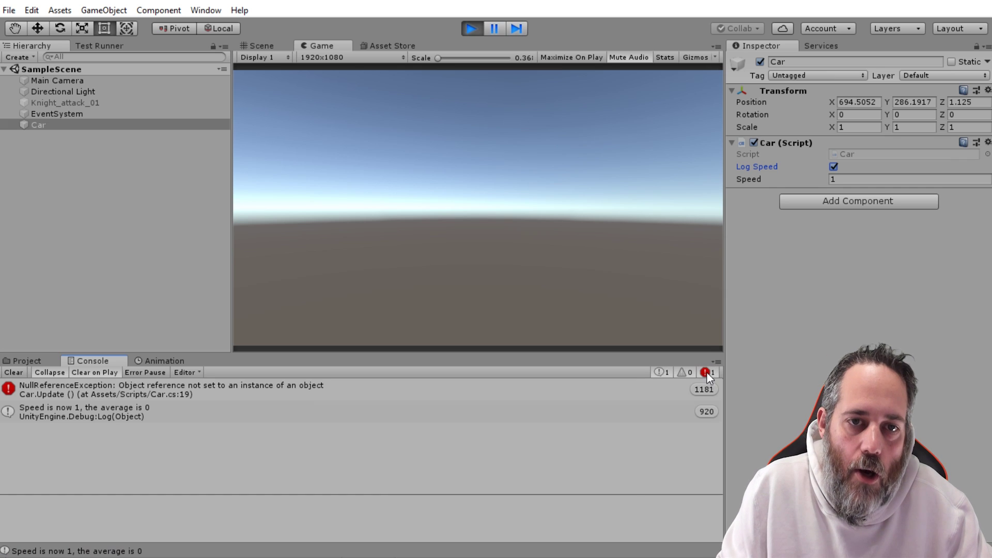
{"action": "left_click", "coordinate": [477, 29]}
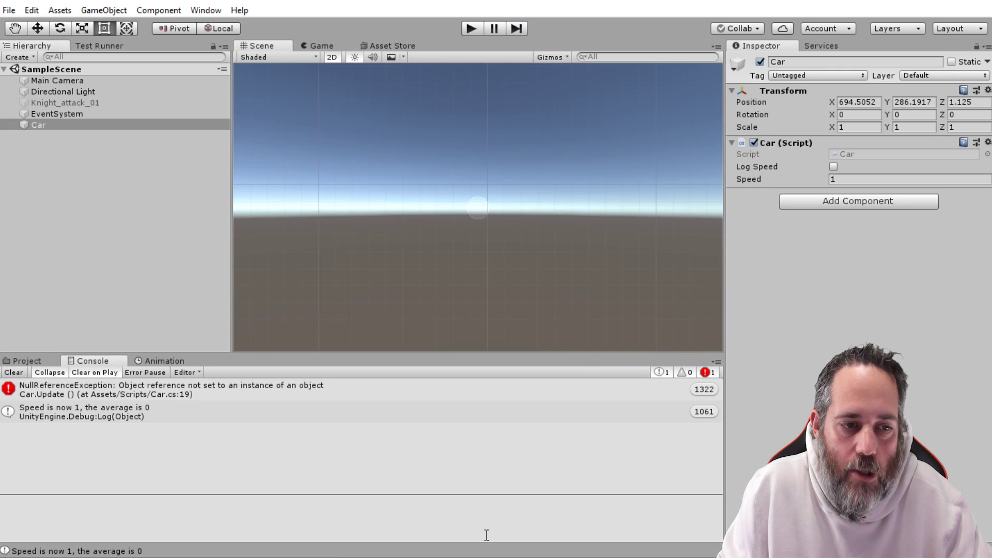
{"action": "double_click", "coordinate": [135, 392]}
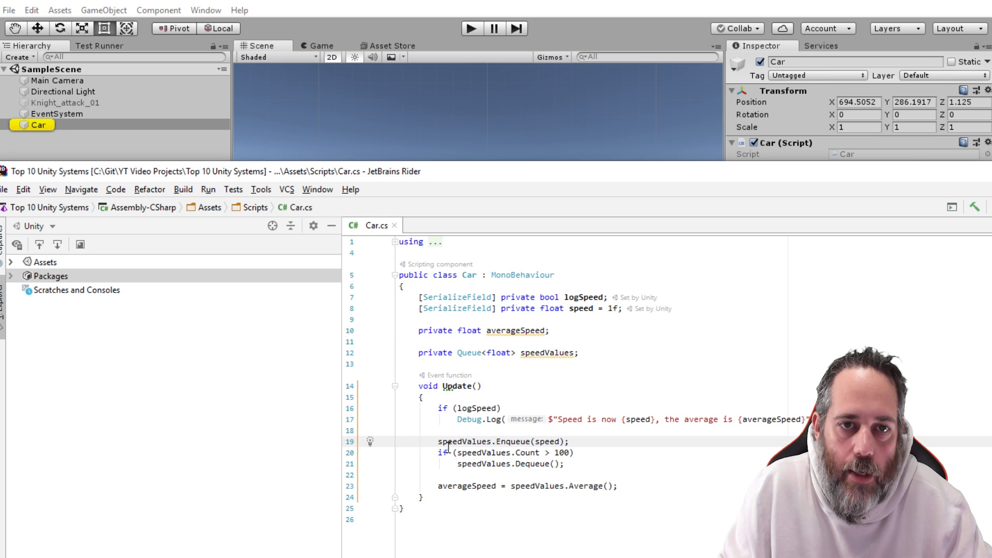
{"action": "left_click", "coordinate": [425, 23]}
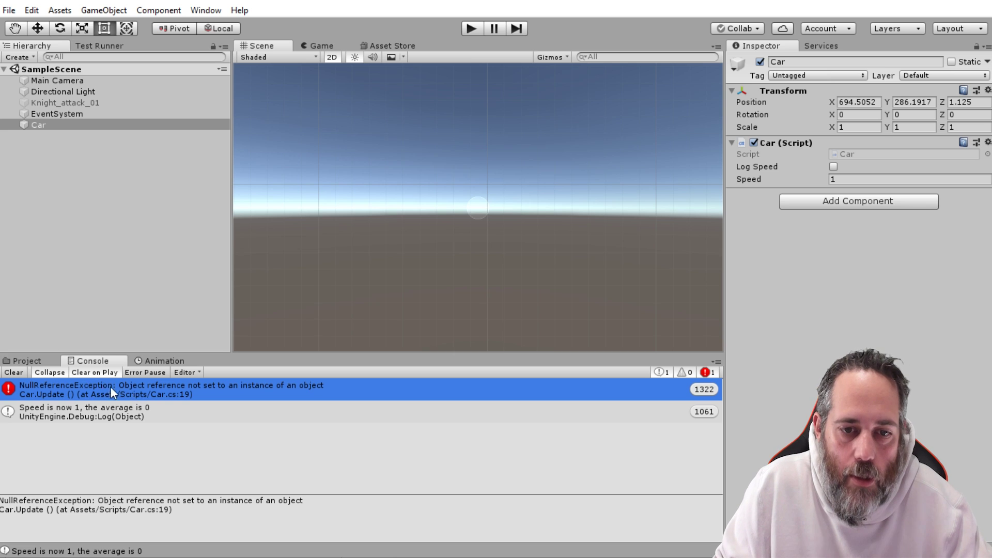
Switch to Rider and initialize the speedValues field in Car.cs with new Queue<float>()
{"action": "key", "text": "alt+Tab"}
{"action": "left_click", "coordinate": [472, 441]}
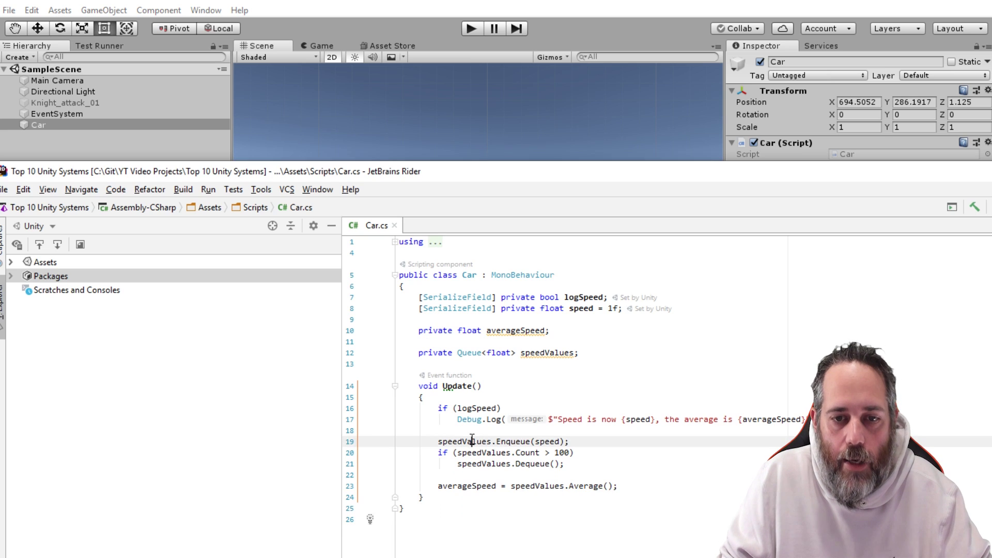
{"action": "left_click", "coordinate": [574, 352]}
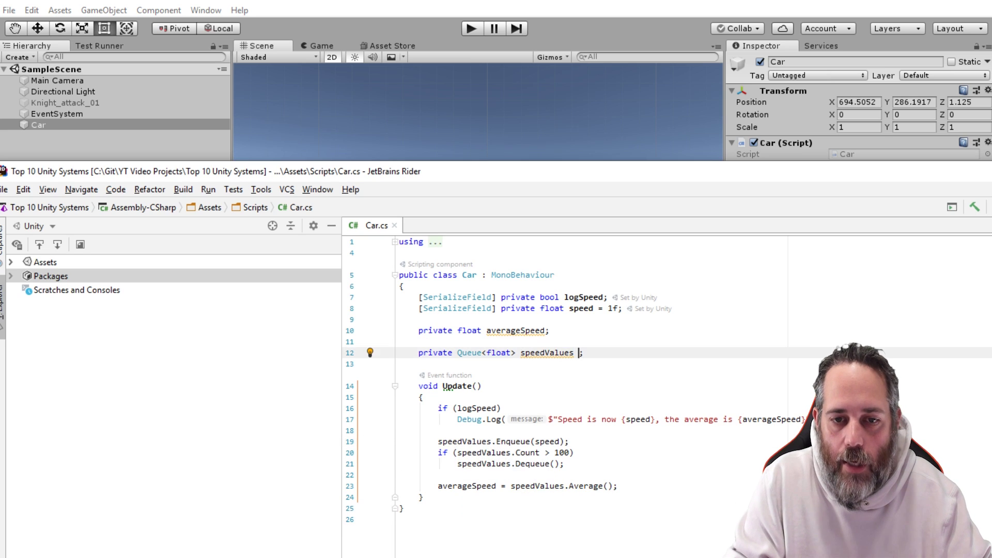
{"action": "type", "text": "= new"}
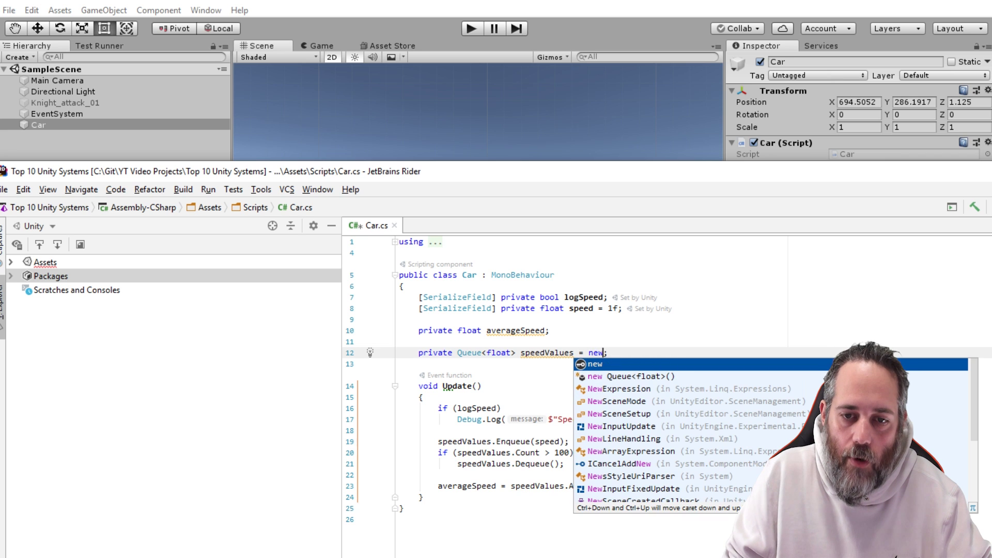
{"action": "key", "text": "Return"}
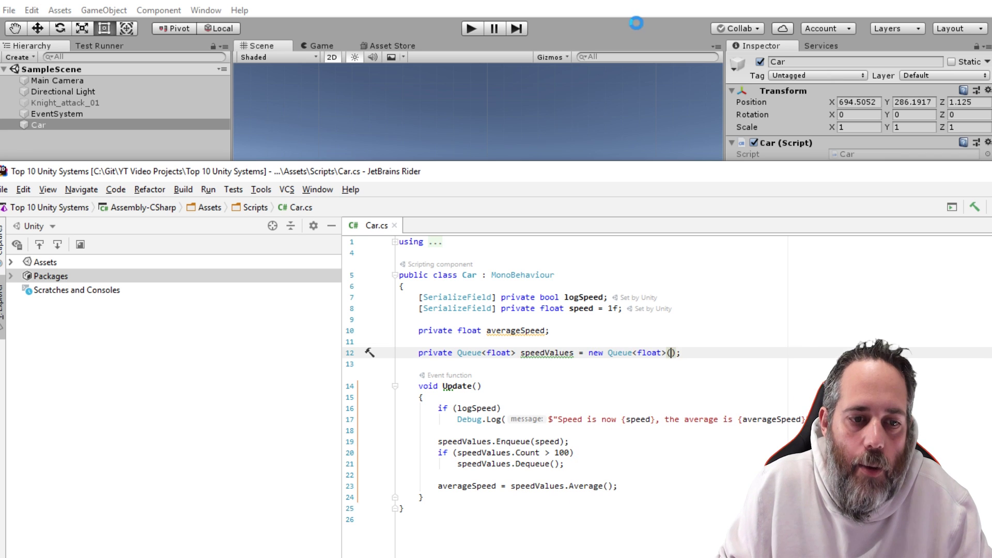
Return to Unity, run the game and enable Log Speed on the Car script
{"action": "left_click", "coordinate": [472, 27]}
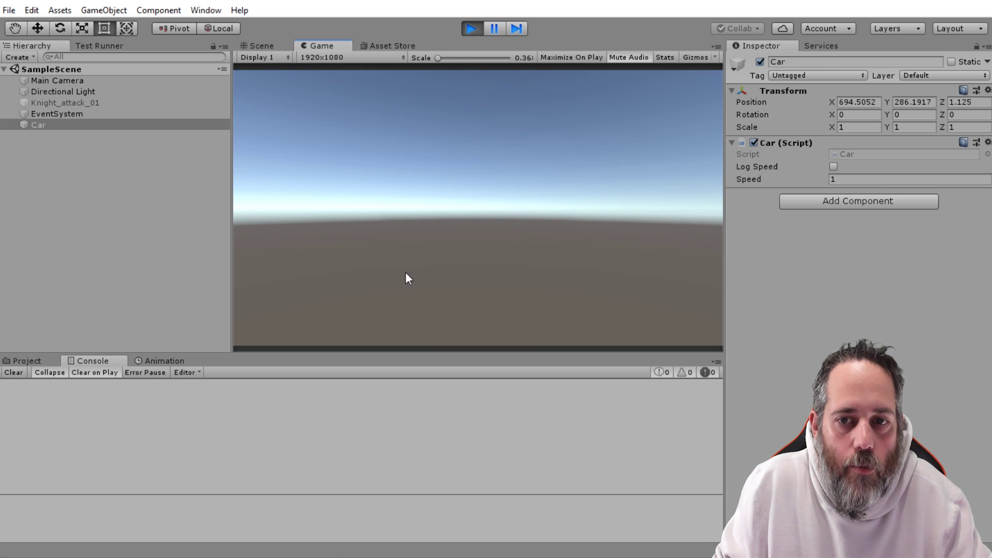
{"action": "left_click", "coordinate": [832, 168]}
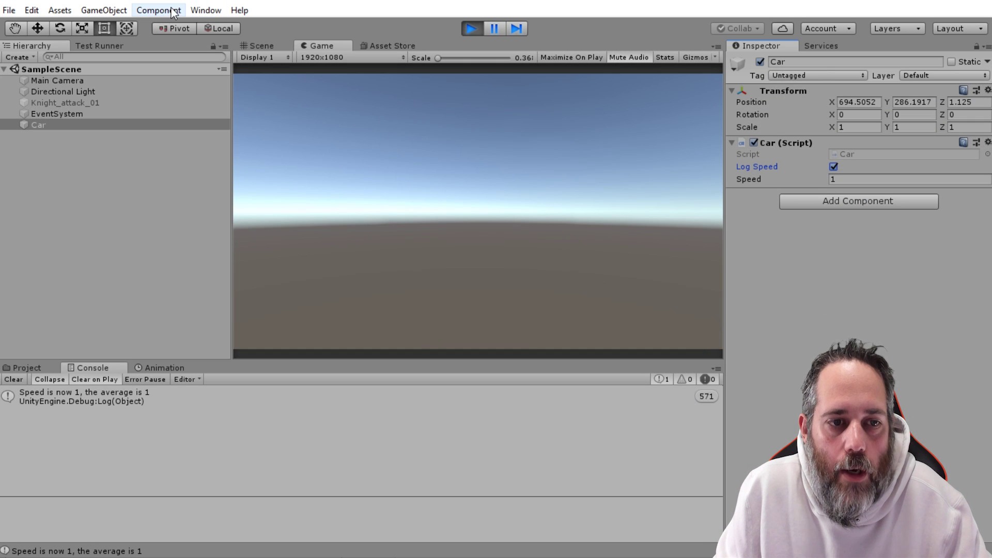
Open the Profiler and switch the CPU Usage details from Timeline to the Hierarchy view
{"action": "left_click", "coordinate": [205, 10]}
{"action": "mouse_move", "coordinate": [232, 234]}
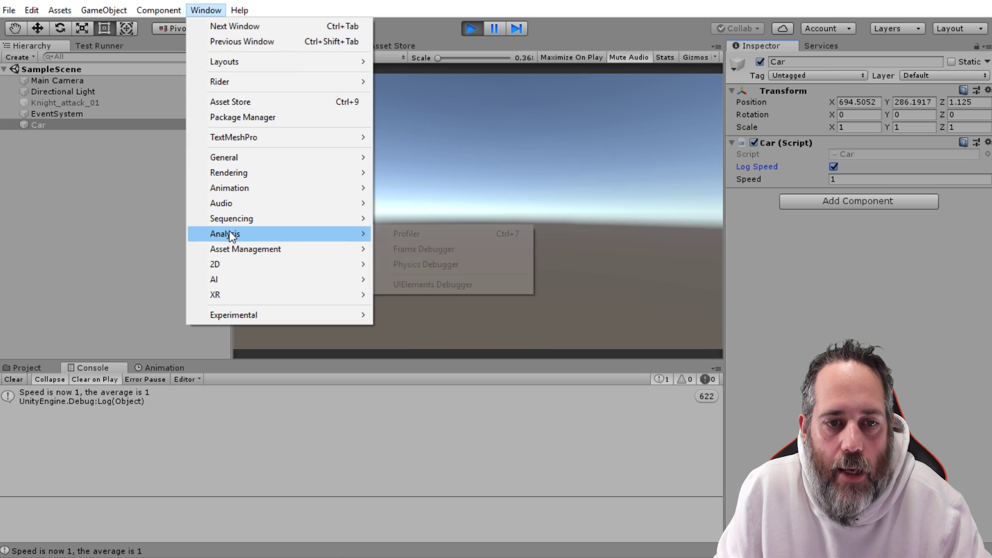
{"action": "left_click", "coordinate": [399, 233]}
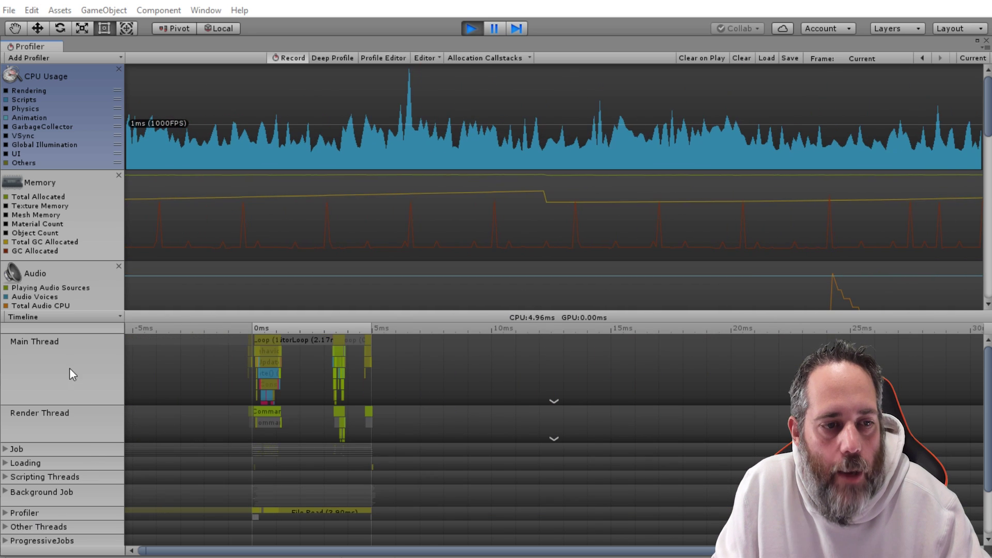
{"action": "left_click", "coordinate": [36, 317]}
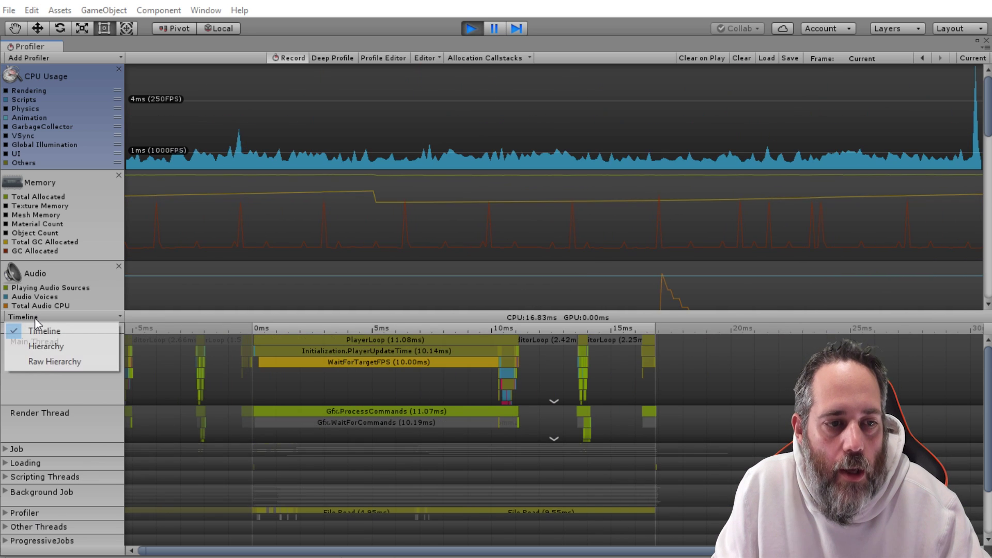
{"action": "left_click", "coordinate": [57, 346]}
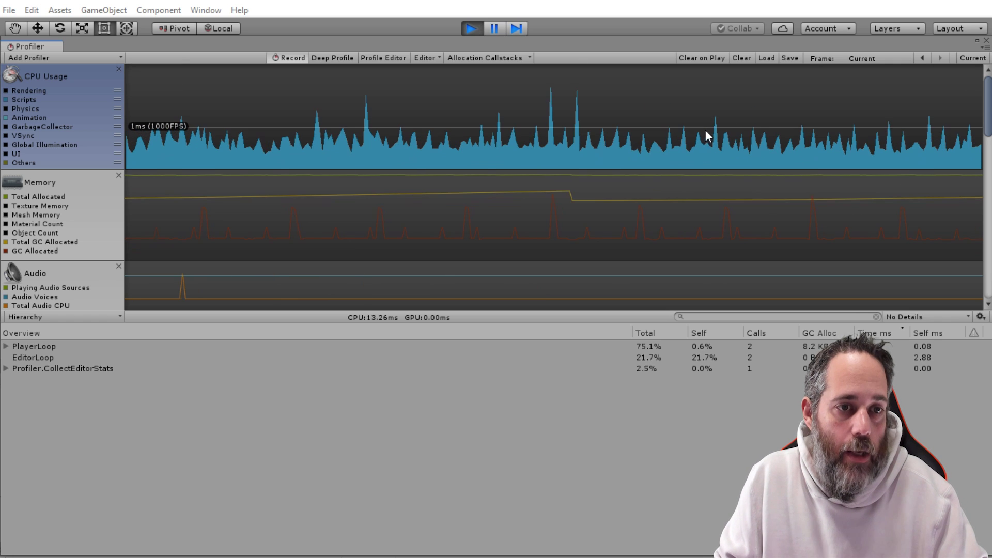
Inspect recorded frames in the Profiler's CPU Usage graph, resuming the game once before settling on frame 4634
{"action": "left_click", "coordinate": [672, 132]}
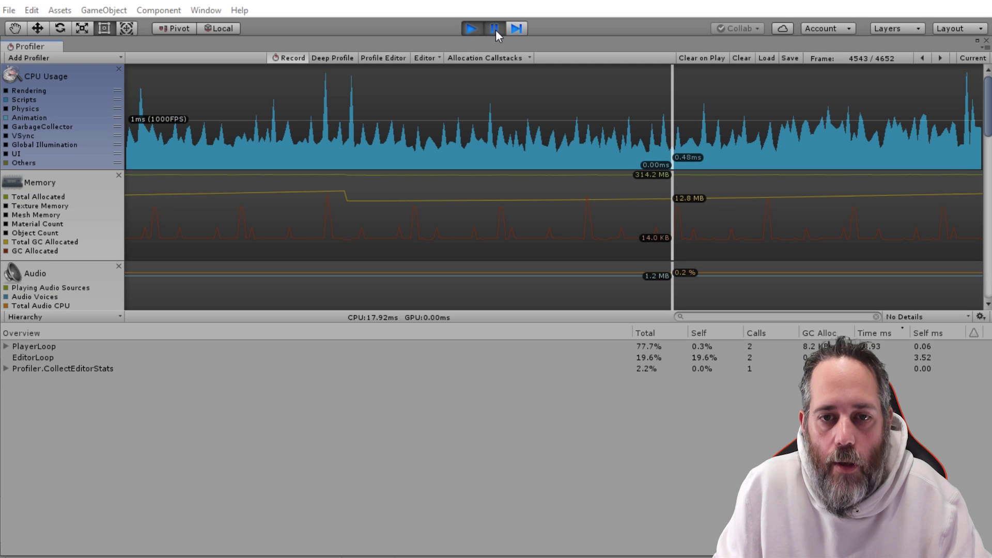
{"action": "left_click", "coordinate": [495, 29]}
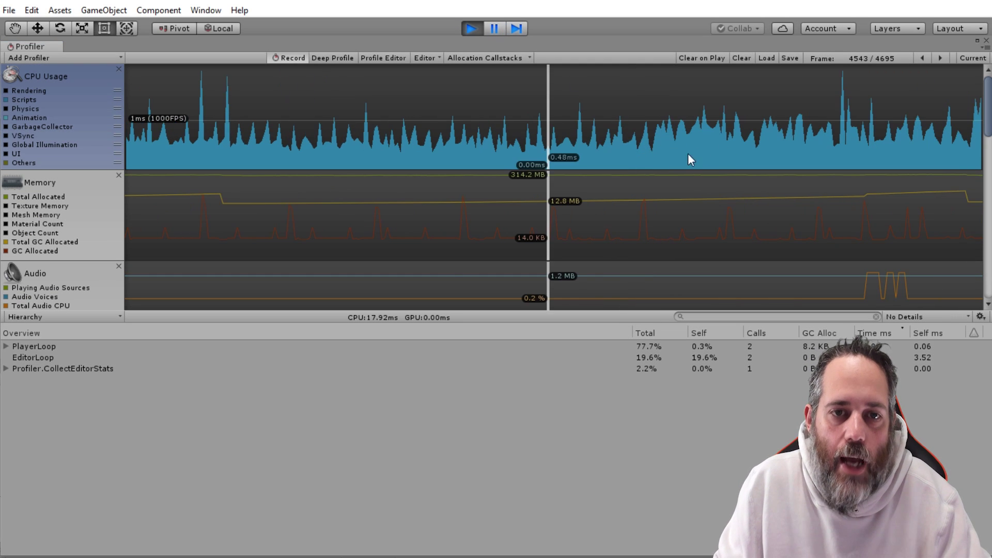
{"action": "left_click", "coordinate": [723, 150]}
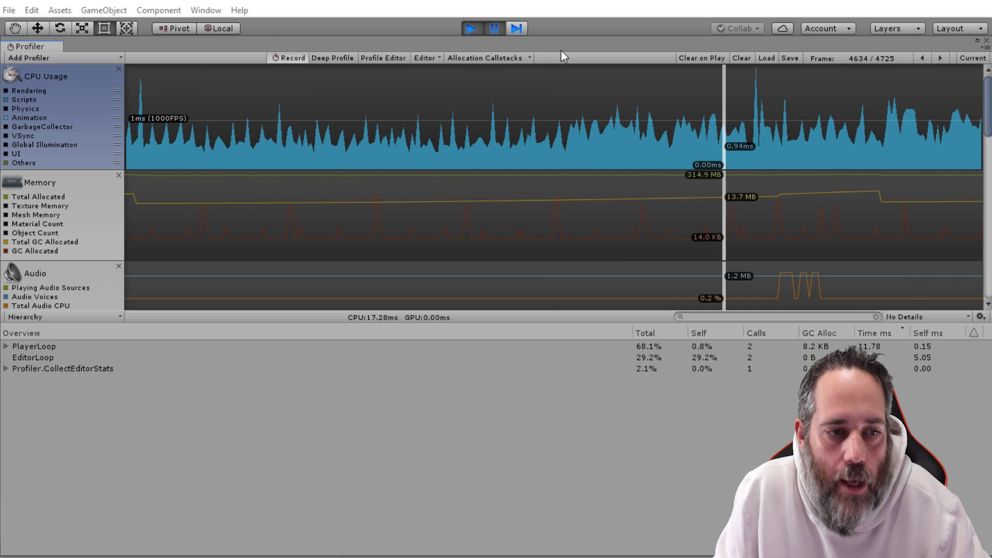
Drill down from PlayerLoop through Update.ScriptRunBehaviourUpdate to Car.Update() and examine its cost across the recorded CPU frames
{"action": "left_click", "coordinate": [6, 346]}
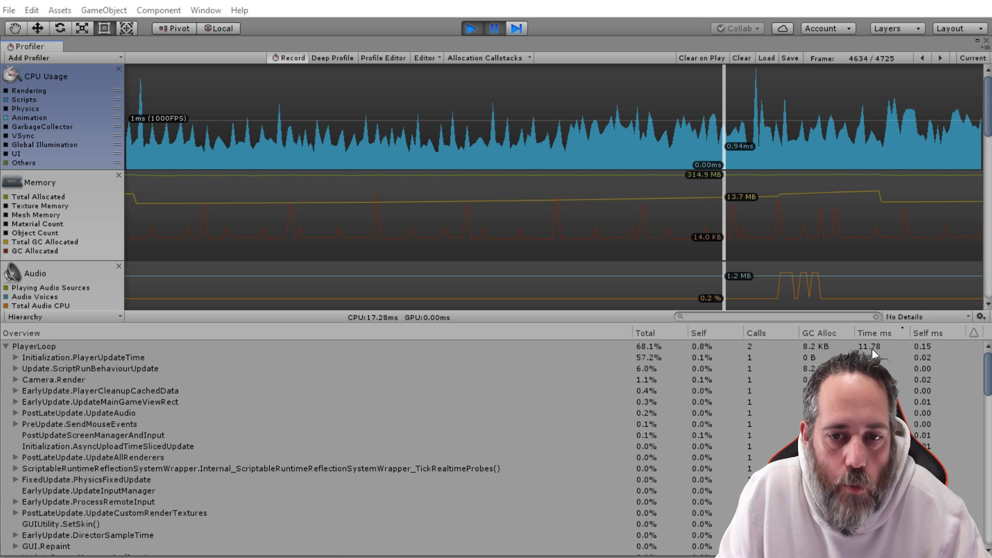
{"action": "left_click", "coordinate": [740, 359]}
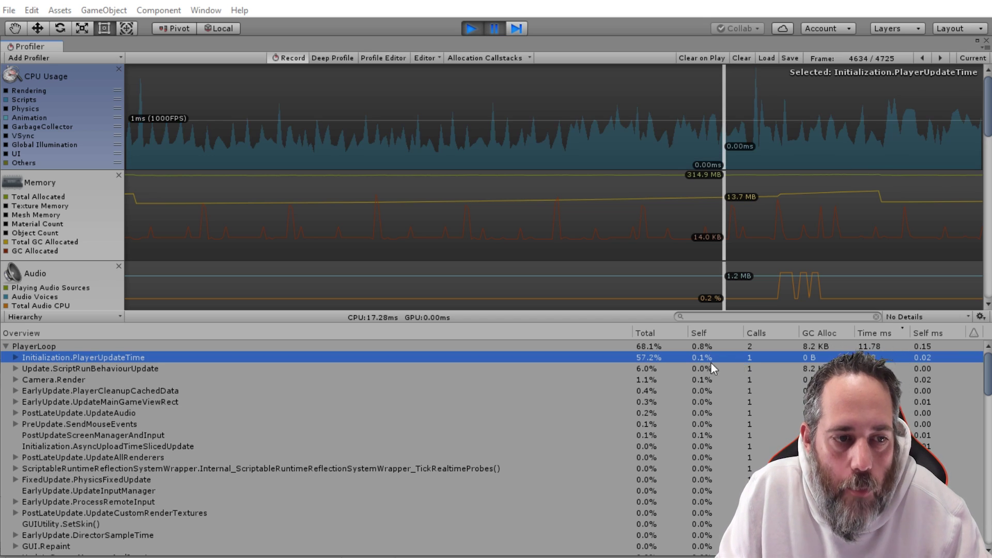
{"action": "left_click", "coordinate": [15, 367]}
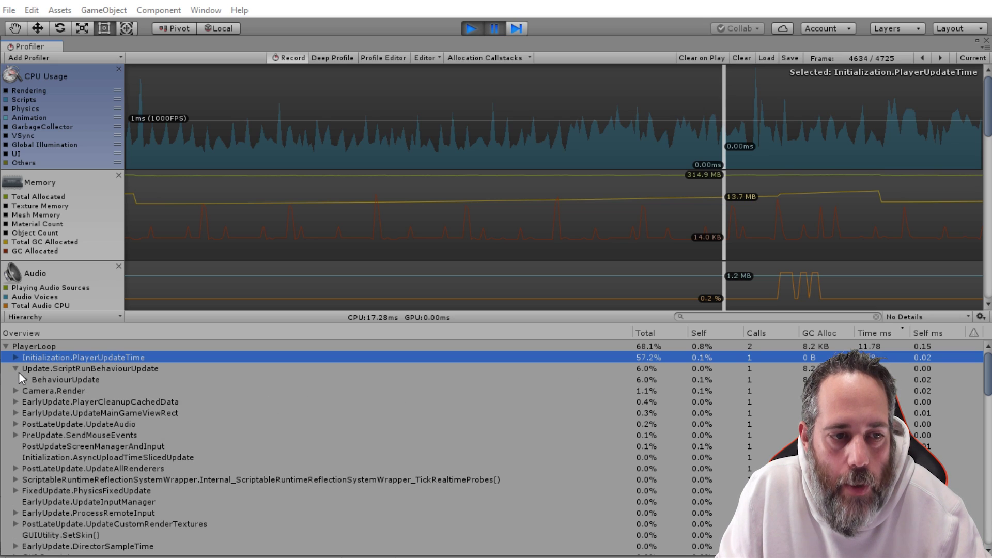
{"action": "left_click", "coordinate": [24, 379]}
{"action": "left_click", "coordinate": [34, 390]}
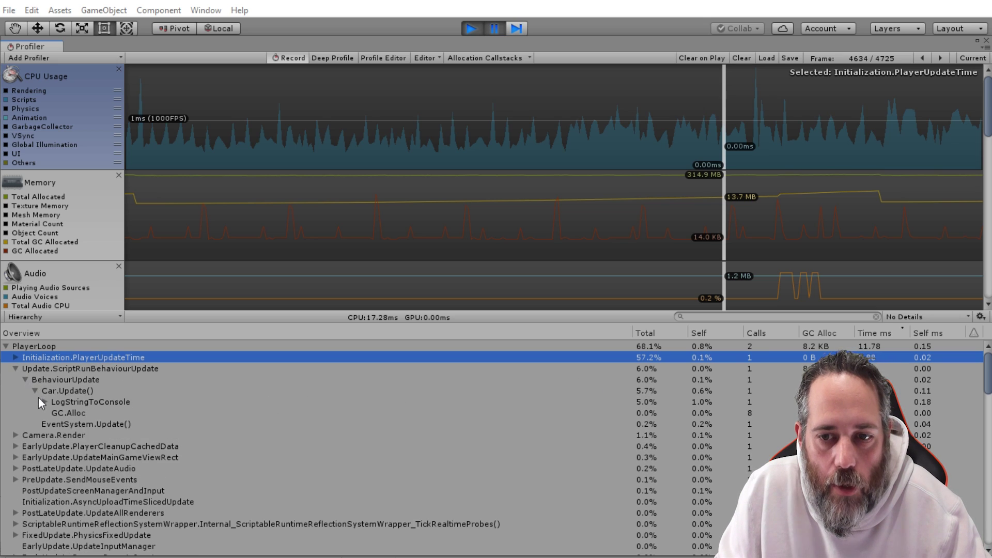
{"action": "left_click", "coordinate": [92, 401]}
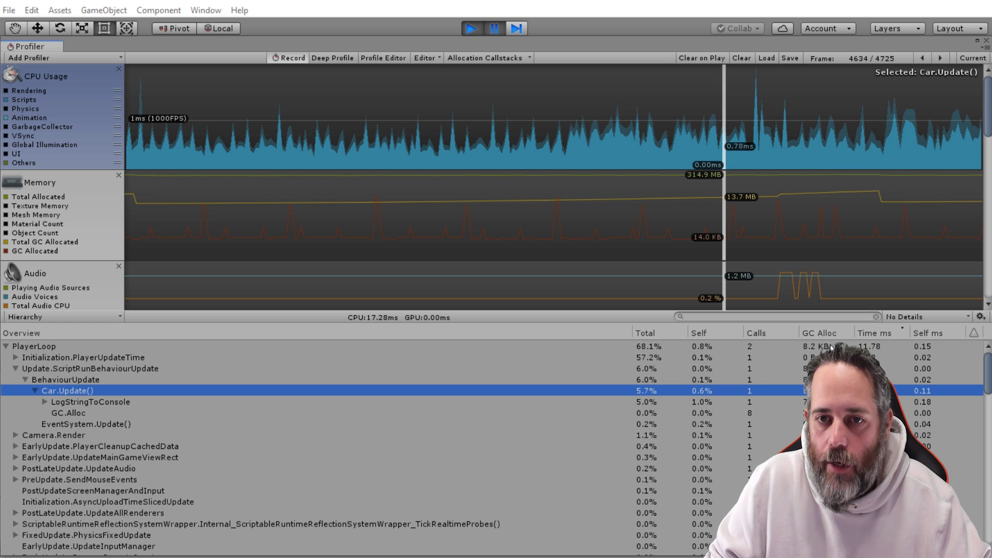
{"action": "mouse_move", "coordinate": [813, 155]}
{"action": "left_mouse_down"}
{"action": "mouse_move", "coordinate": [735, 147]}
{"action": "mouse_move", "coordinate": [792, 138]}
{"action": "mouse_move", "coordinate": [752, 141]}
{"action": "left_mouse_up"}
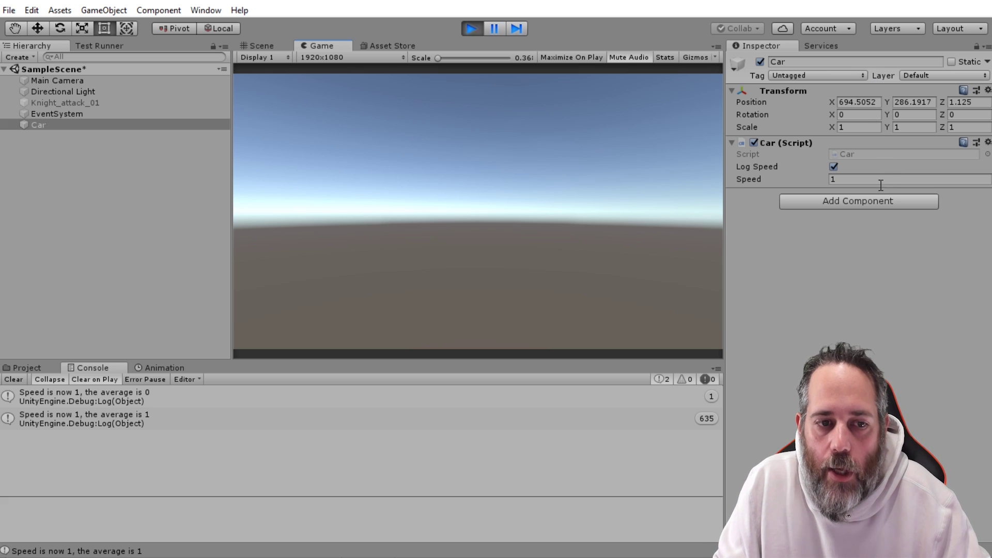
Review the Car script's code, and in the running game vary its Speed to 3.1, 0.7 and back to 1
{"action": "double_click", "coordinate": [861, 153]}
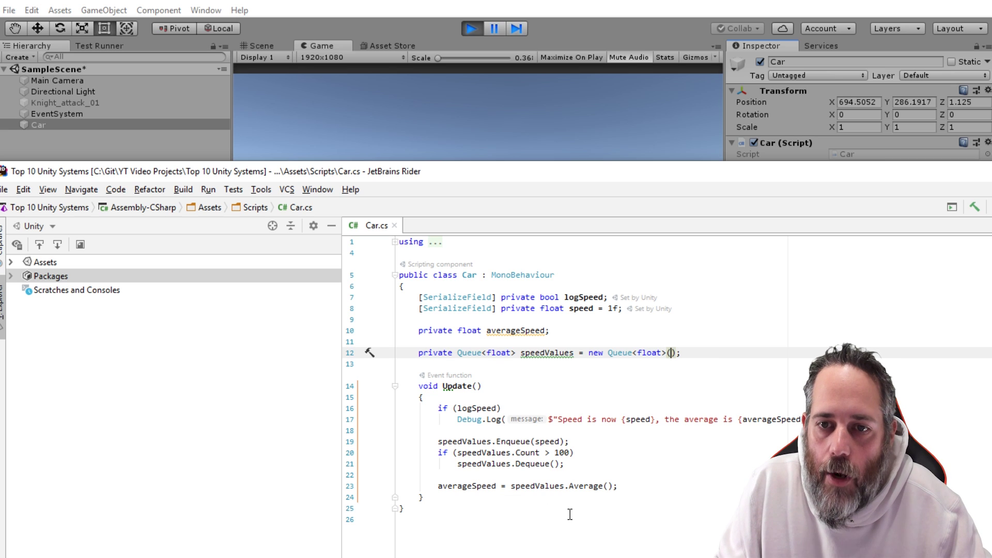
{"action": "left_click", "coordinate": [612, 23]}
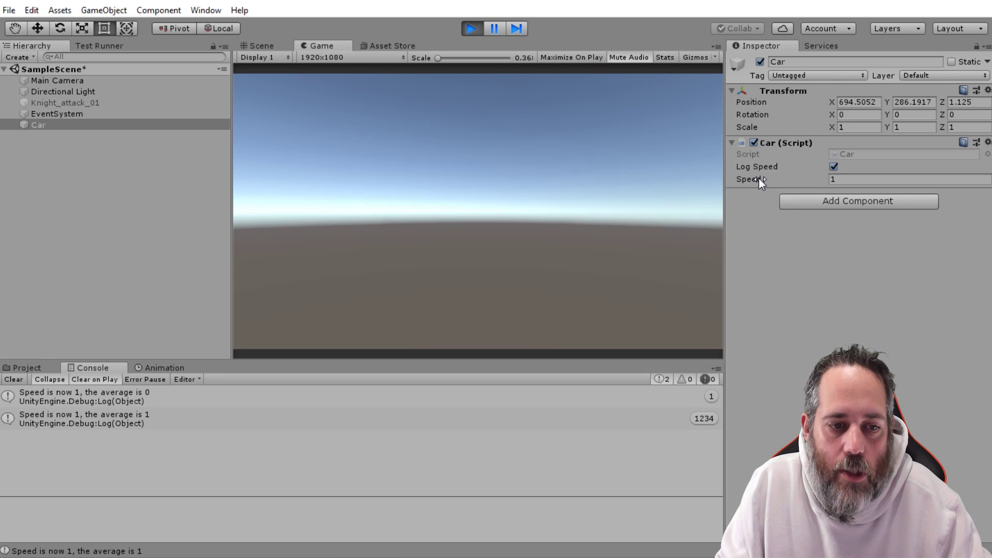
{"action": "left_click_drag", "start_coordinate": [759, 179], "coordinate": [810, 179]}
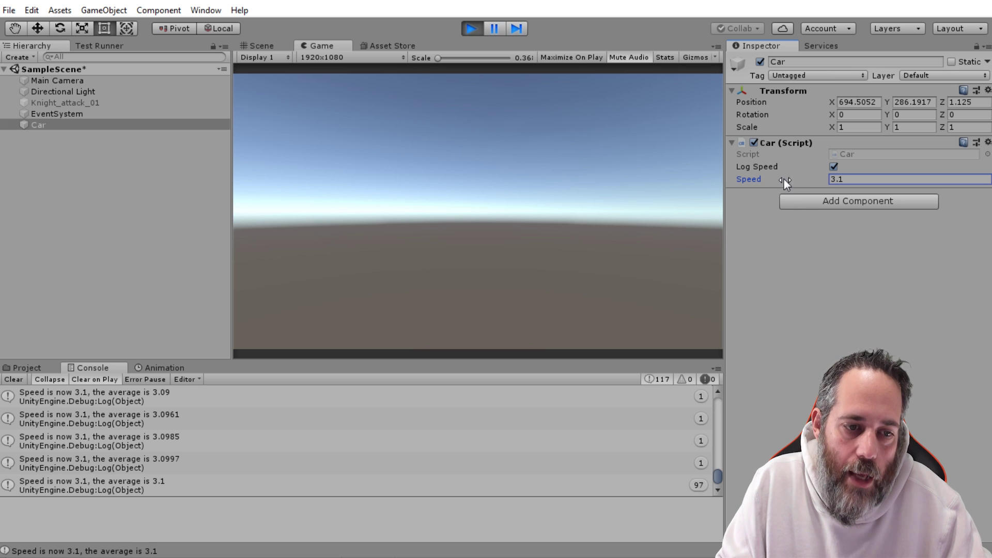
{"action": "left_click_drag", "start_coordinate": [783, 178], "coordinate": [732, 182]}
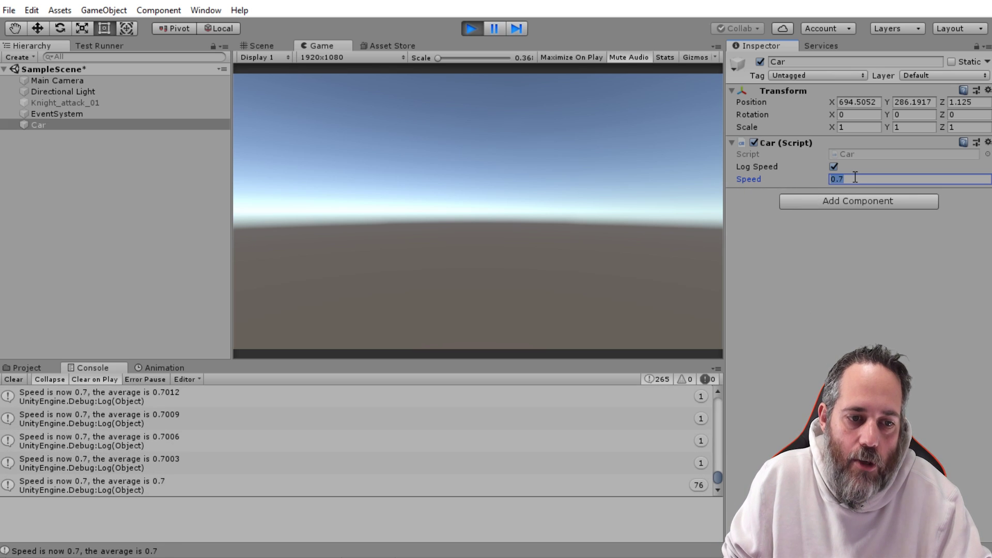
{"action": "type", "text": "1"}
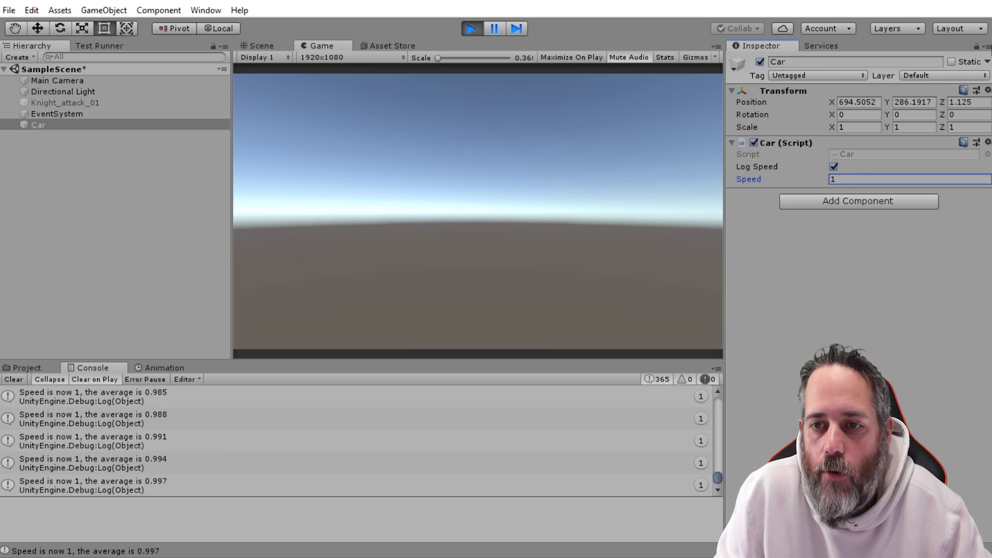
Narrow the Unity window and switch the Inspector to Debug mode for the Car
{"action": "left_click", "coordinate": [988, 46]}
{"action": "left_click", "coordinate": [944, 309]}
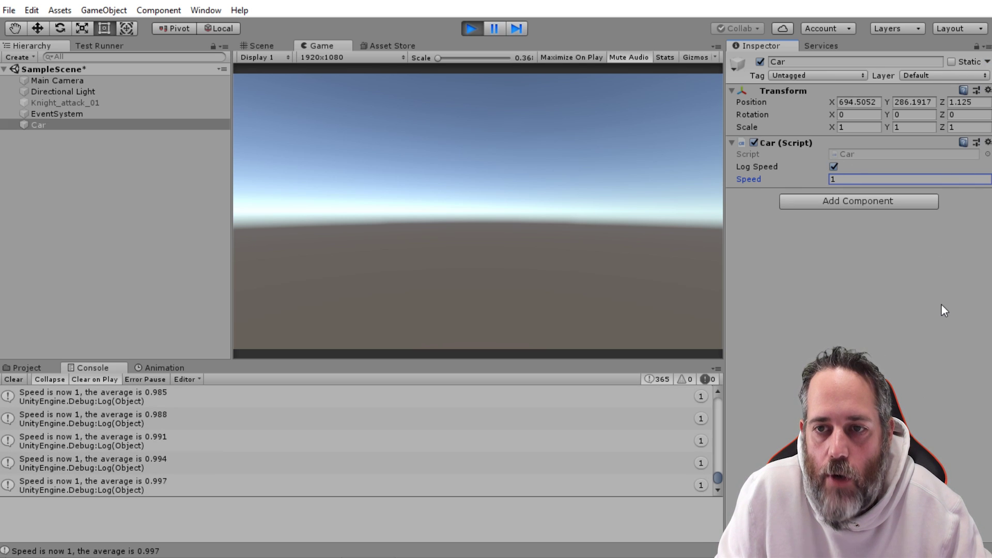
{"action": "left_click_drag", "start_coordinate": [989, 329], "coordinate": [896, 251]}
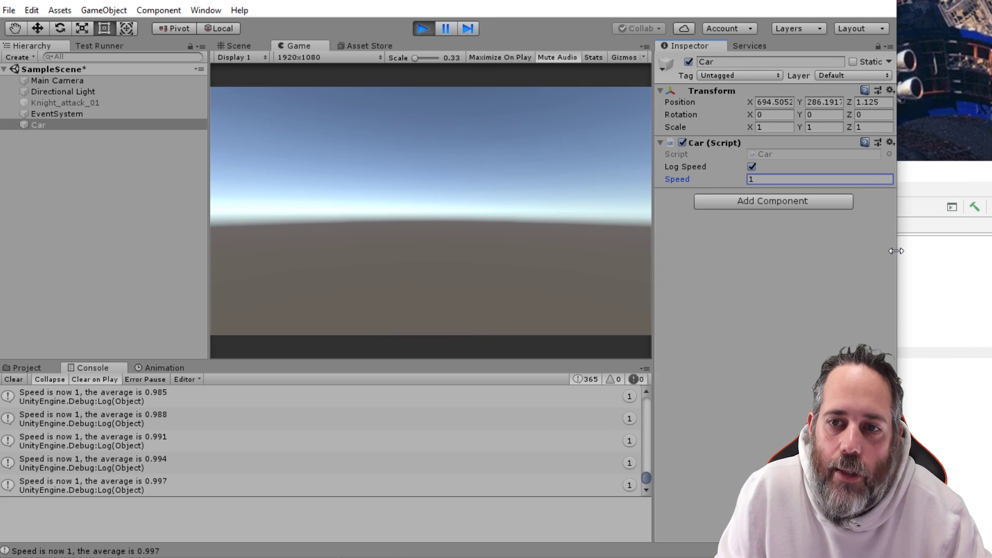
{"action": "left_click", "coordinate": [888, 47]}
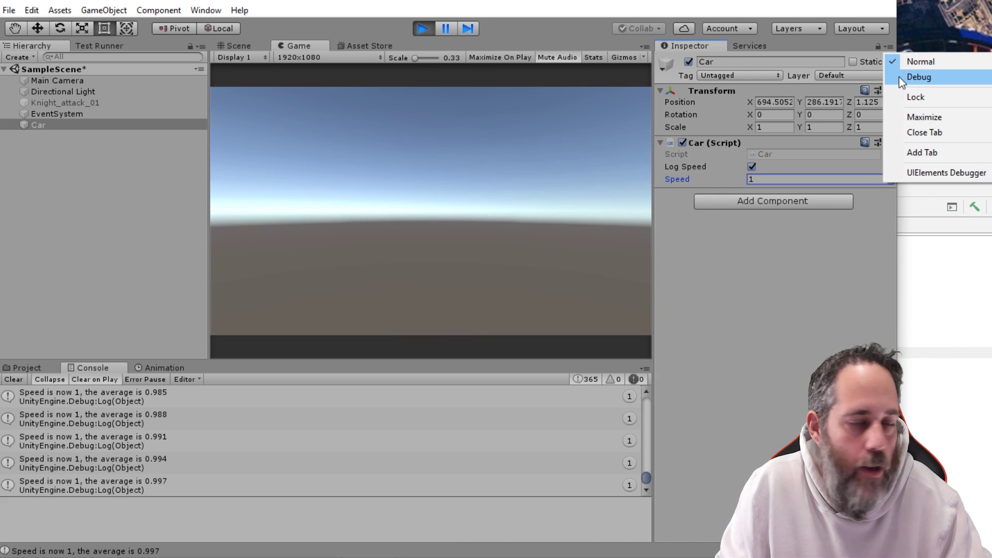
{"action": "left_click", "coordinate": [918, 77]}
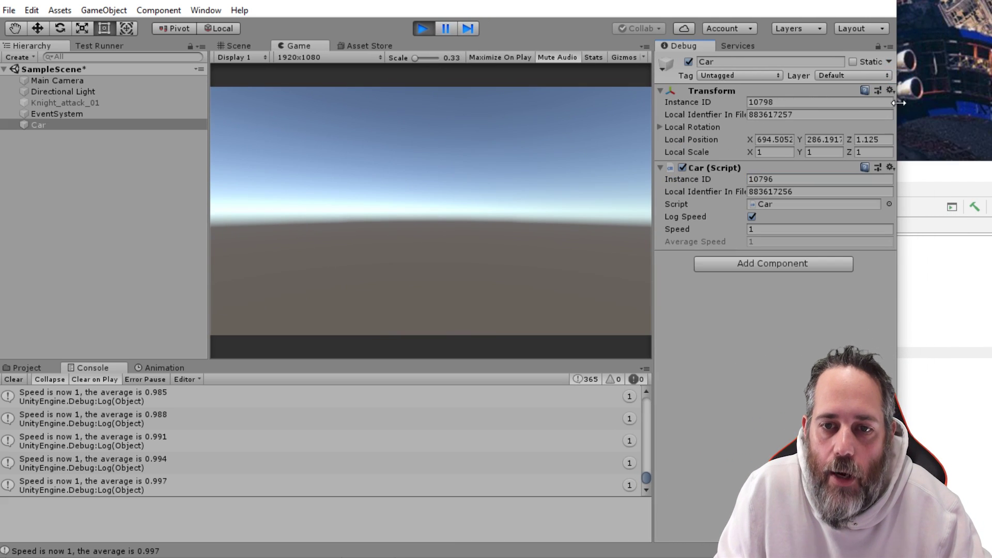
Widen the window to examine the Car's debug fields, including Local Rotation, and return the Inspector to Normal mode
{"action": "left_click_drag", "start_coordinate": [899, 103], "coordinate": [969, 104]}
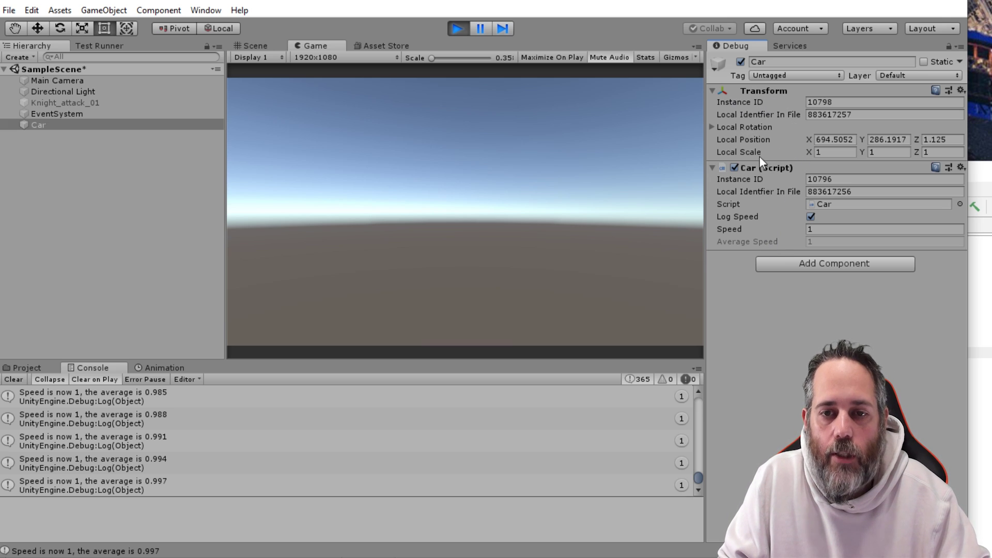
{"action": "left_click", "coordinate": [711, 126]}
{"action": "left_click", "coordinate": [711, 127]}
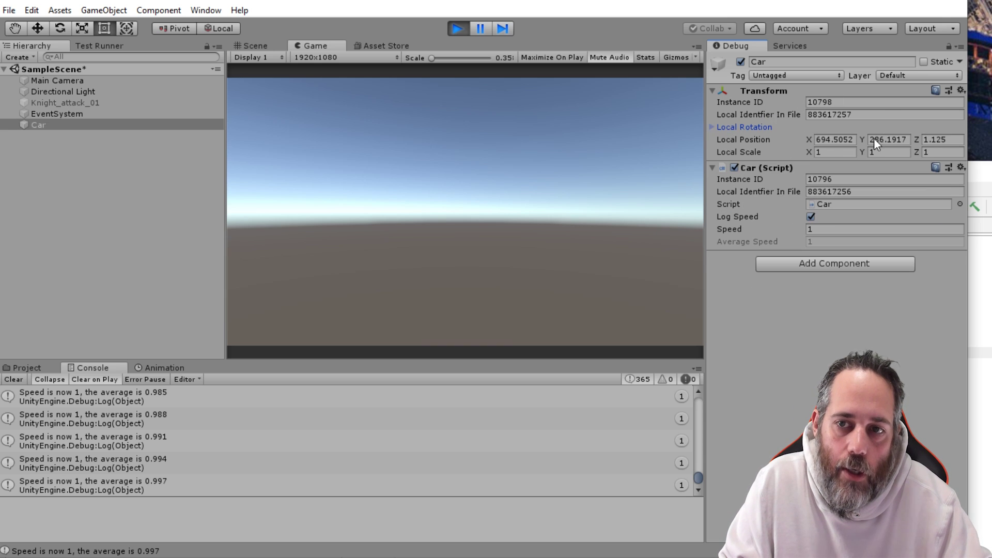
{"action": "left_click", "coordinate": [959, 47]}
{"action": "left_click", "coordinate": [975, 64]}
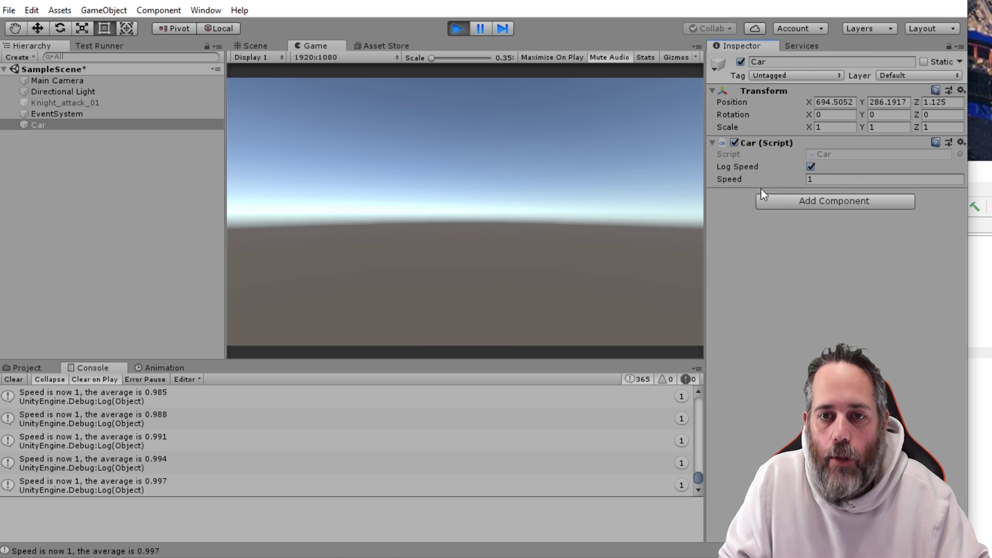
Add a second Inspector tab alongside Services and switch this new Inspector to Debug mode for the Car
{"action": "right_click", "coordinate": [742, 46]}
{"action": "mouse_move", "coordinate": [880, 151]}
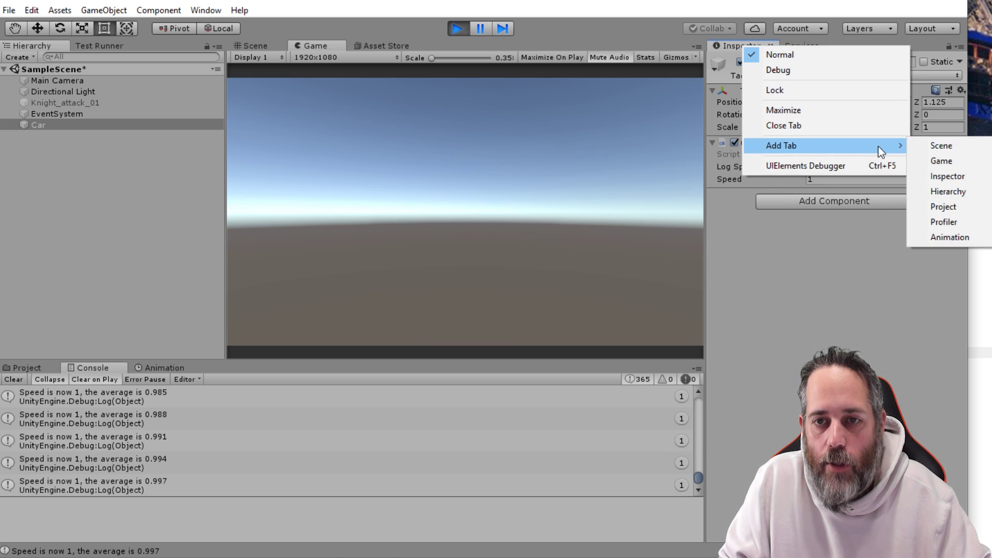
{"action": "left_click", "coordinate": [947, 176]}
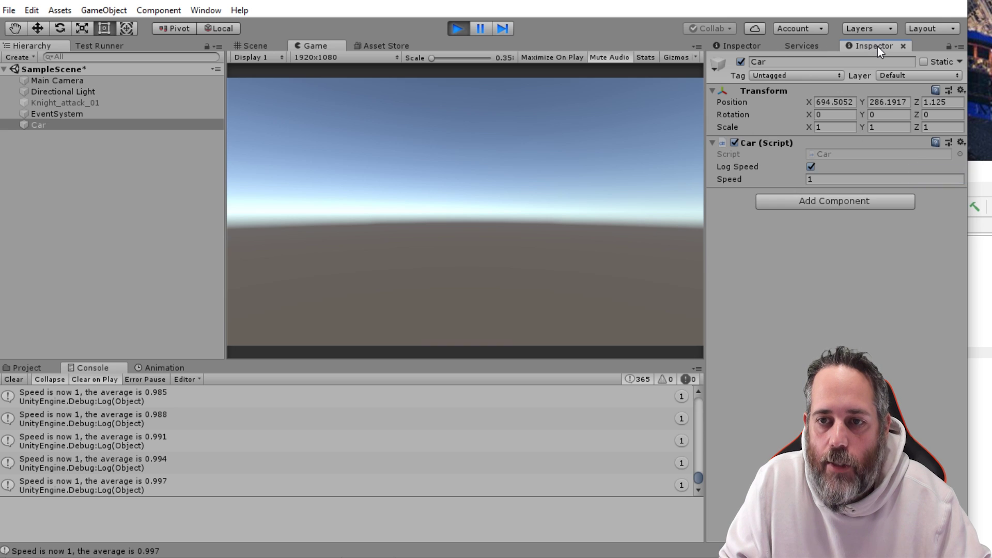
{"action": "left_click", "coordinate": [958, 46]}
{"action": "left_click", "coordinate": [967, 68]}
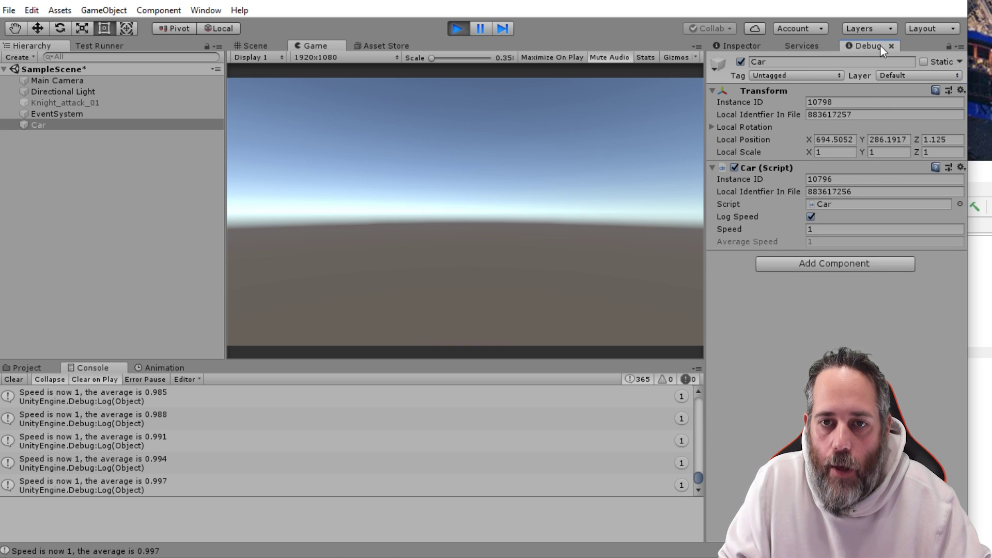
Dock the Debug inspector above the normal Inspector to compare the Car's fields in both, and regroup it beside Services
{"action": "left_click_drag", "start_coordinate": [879, 45], "coordinate": [736, 48]}
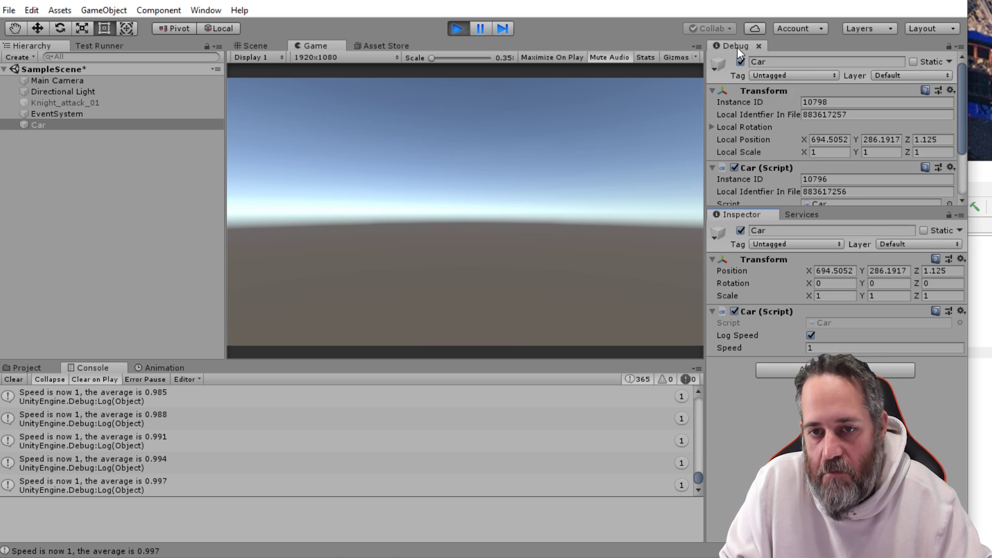
{"action": "scroll", "coordinate": [792, 119], "scroll_direction": "down", "scroll_amount": 3}
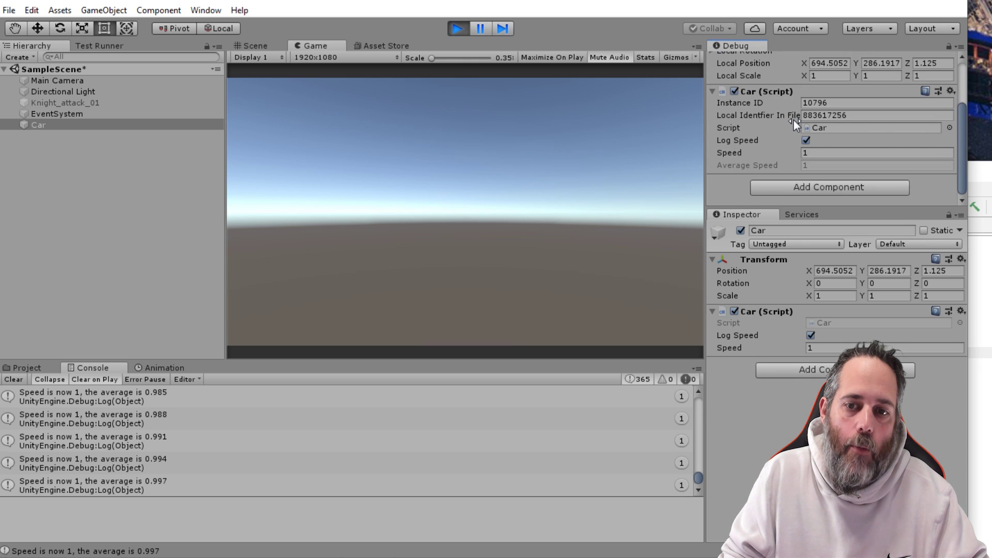
{"action": "scroll", "coordinate": [792, 119], "scroll_direction": "up", "scroll_amount": 3}
{"action": "left_click_drag", "start_coordinate": [734, 47], "coordinate": [872, 214]}
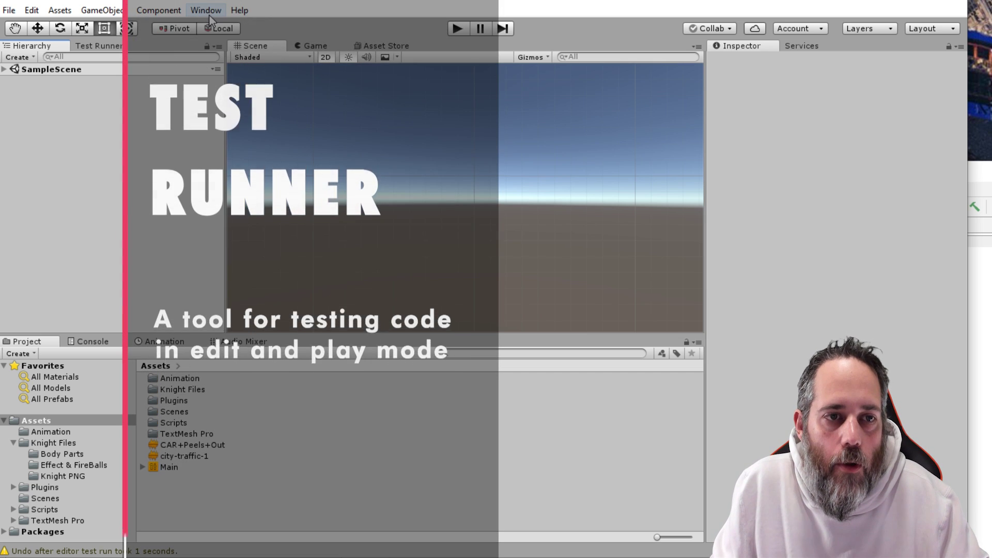
Open the Test Runner window and dock it as a tab beside the Hierarchy
{"action": "left_click", "coordinate": [209, 15]}
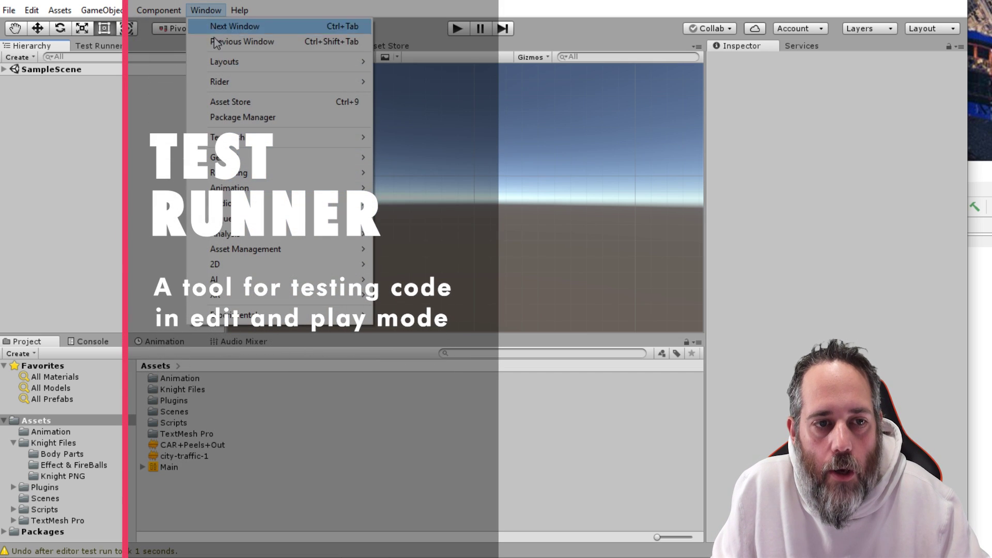
{"action": "mouse_move", "coordinate": [357, 158]}
{"action": "left_click", "coordinate": [416, 256]}
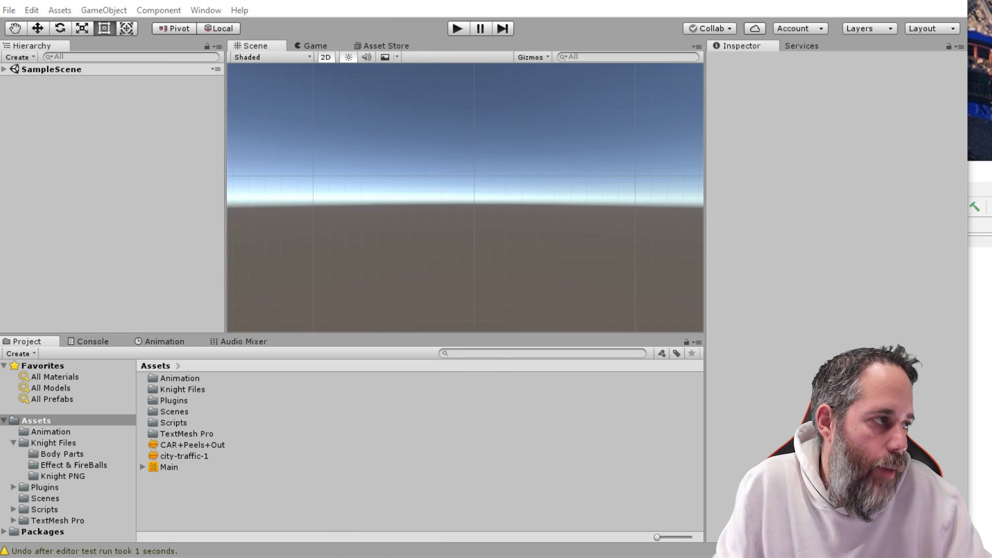
{"action": "left_click_drag", "start_coordinate": [256, 46], "coordinate": [155, 46]}
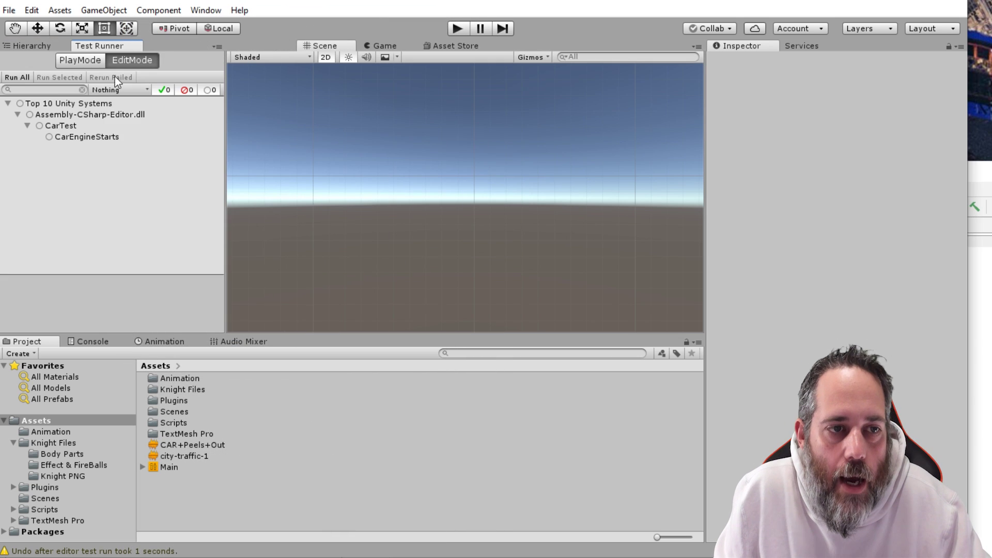